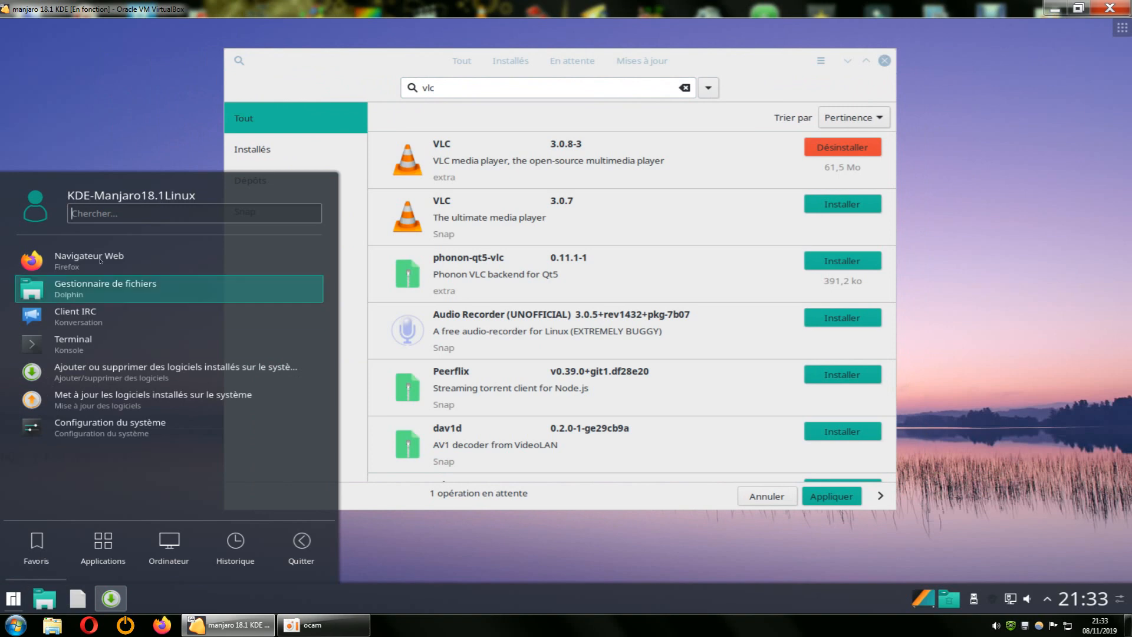
View the details of VLC 3.0.8-3 from the extra repository and of the VLC 3.0.7 Snap, returning to the results.
mouse_move(136, 525)
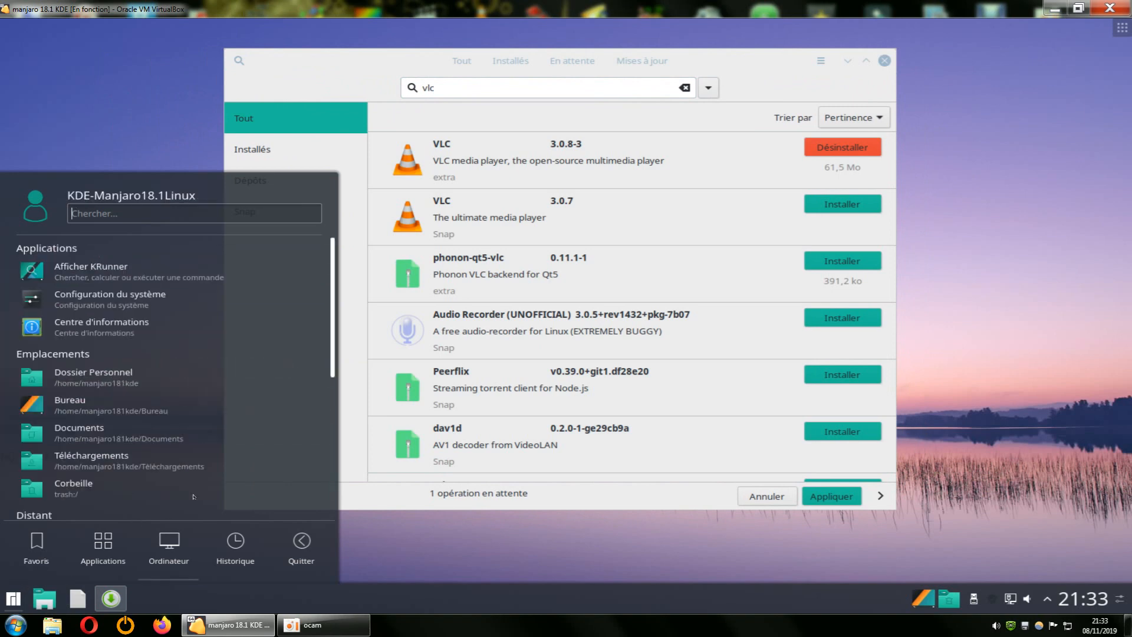
left_click(973, 292)
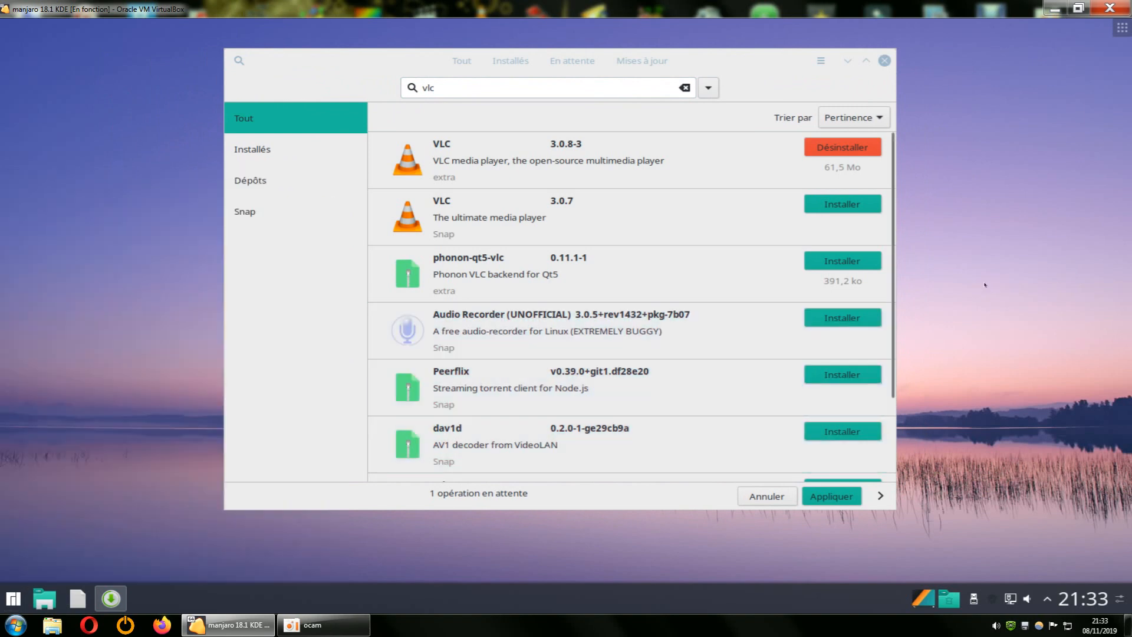
left_click_drag(733, 52, 757, 57)
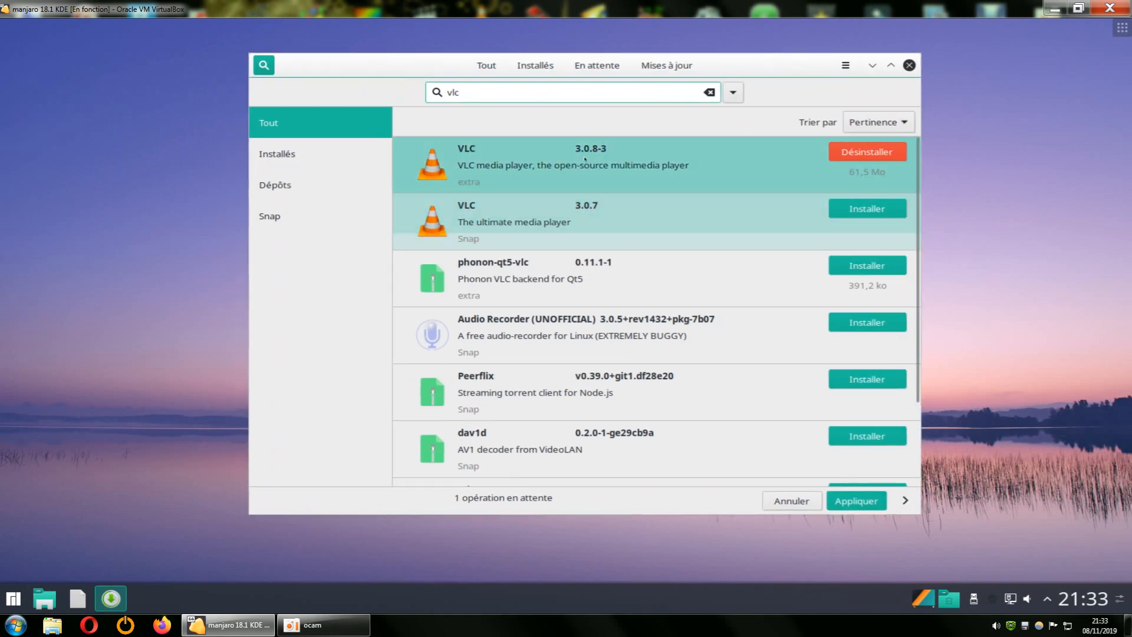
left_click(588, 177)
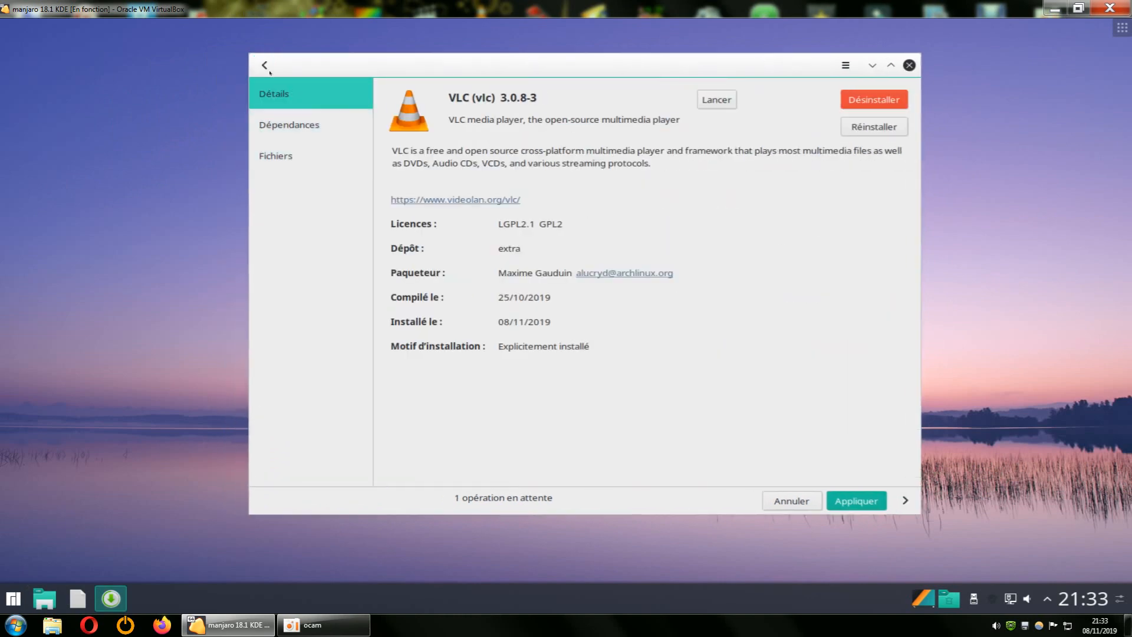
left_click(264, 65)
left_click(445, 203)
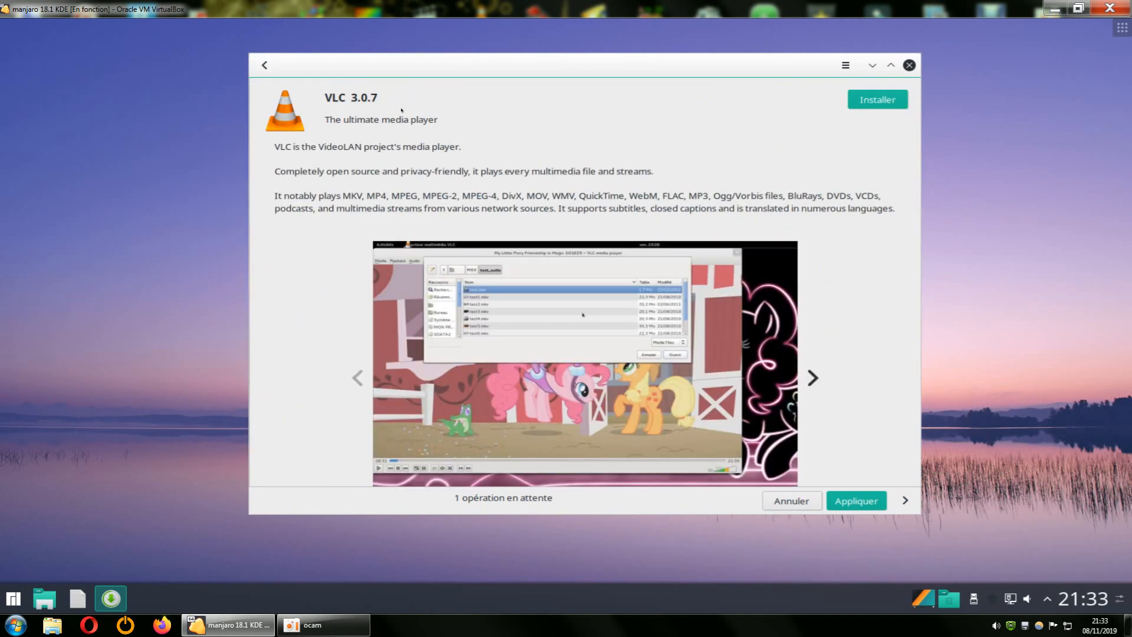
left_click(265, 64)
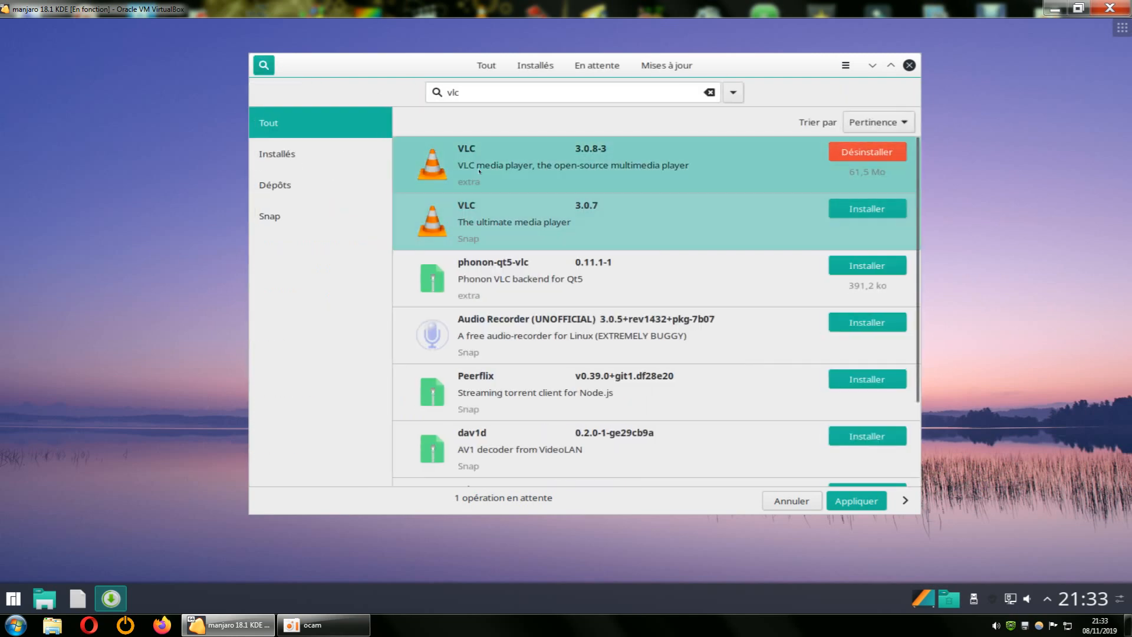
Search the packages again with the term VLC in capital letters.
left_click(450, 92)
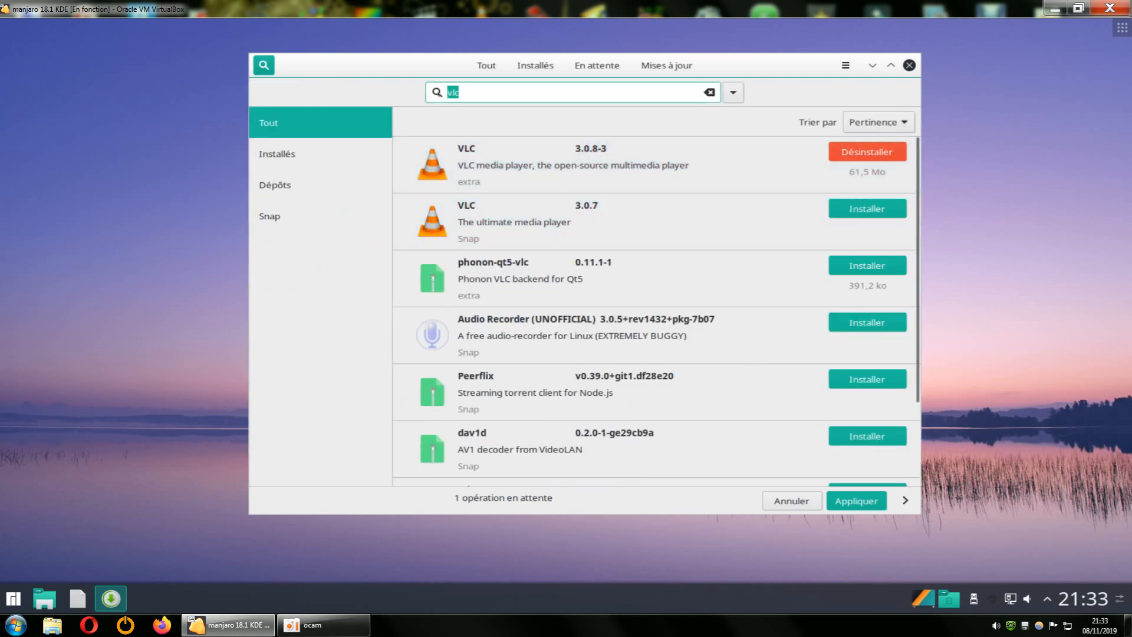
type("V")
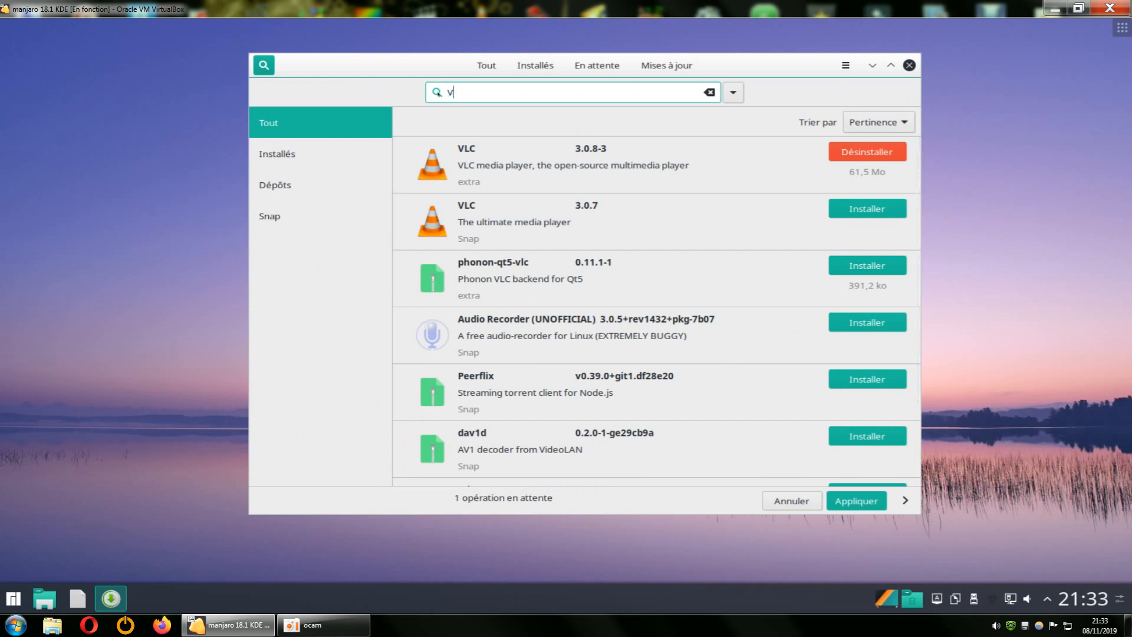
type("LC")
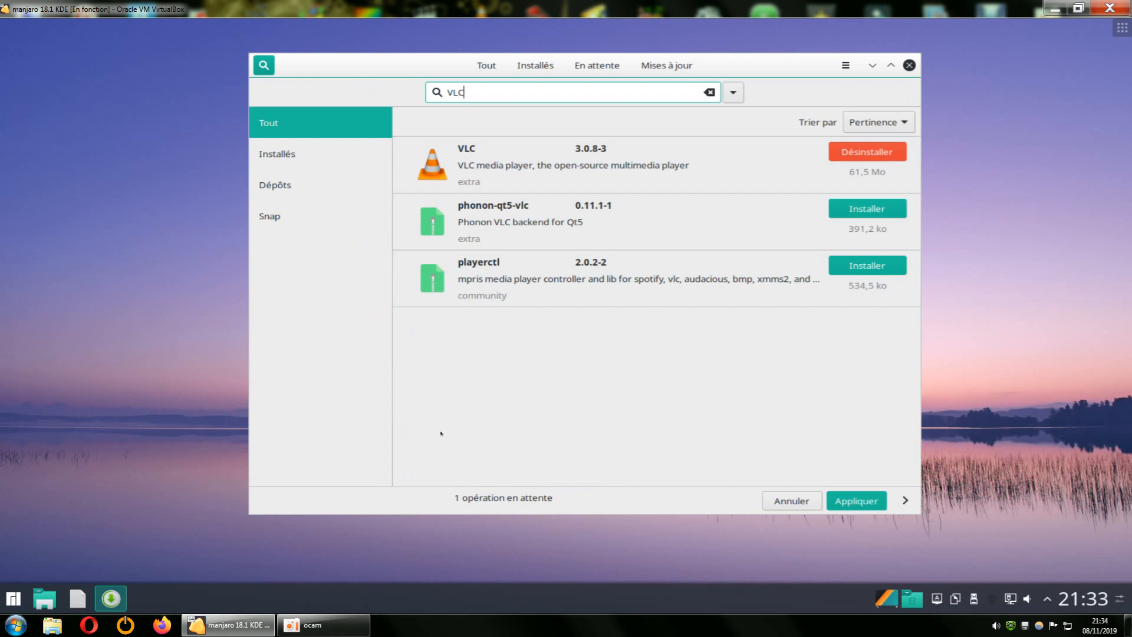
Replace the search term with vlc in lowercase letters to compare the package results.
double_click(466, 92)
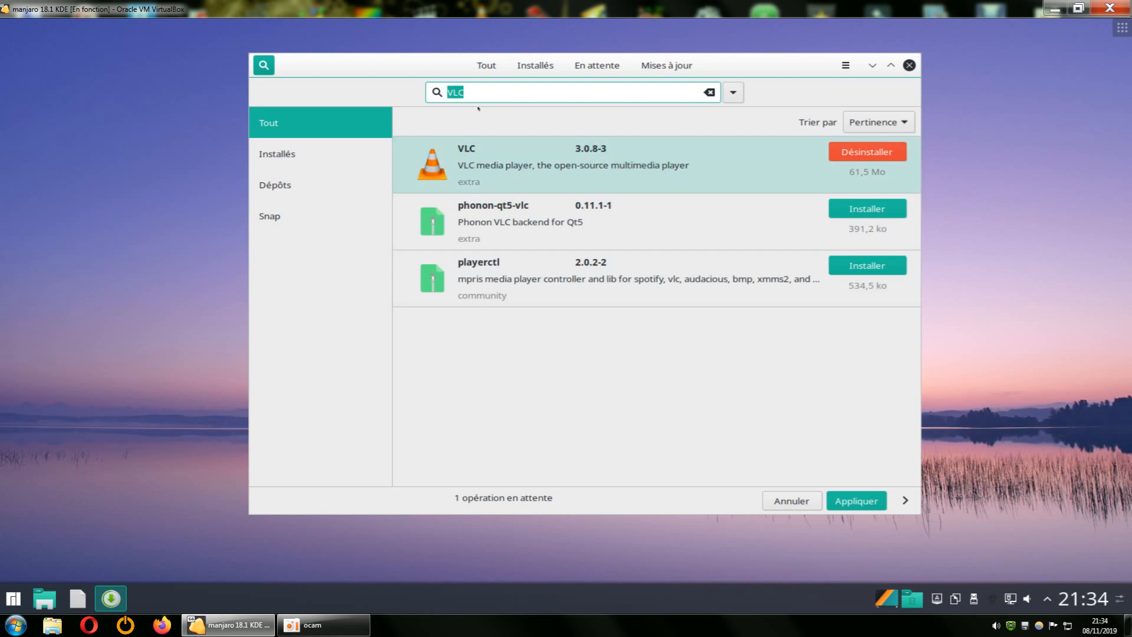
left_click(465, 92)
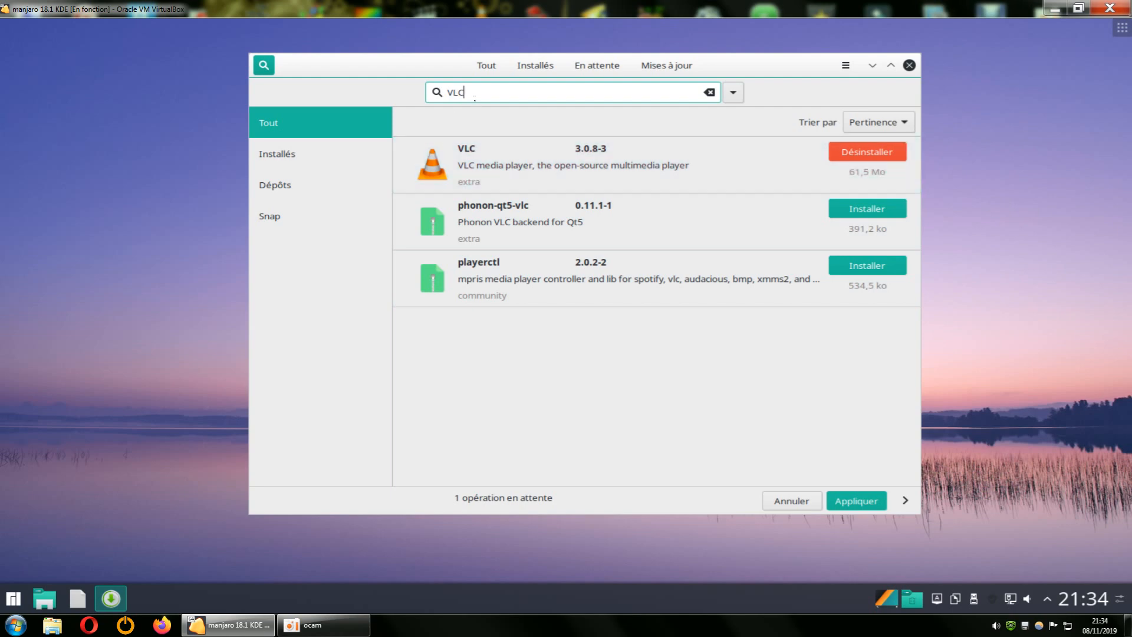
double_click(460, 90)
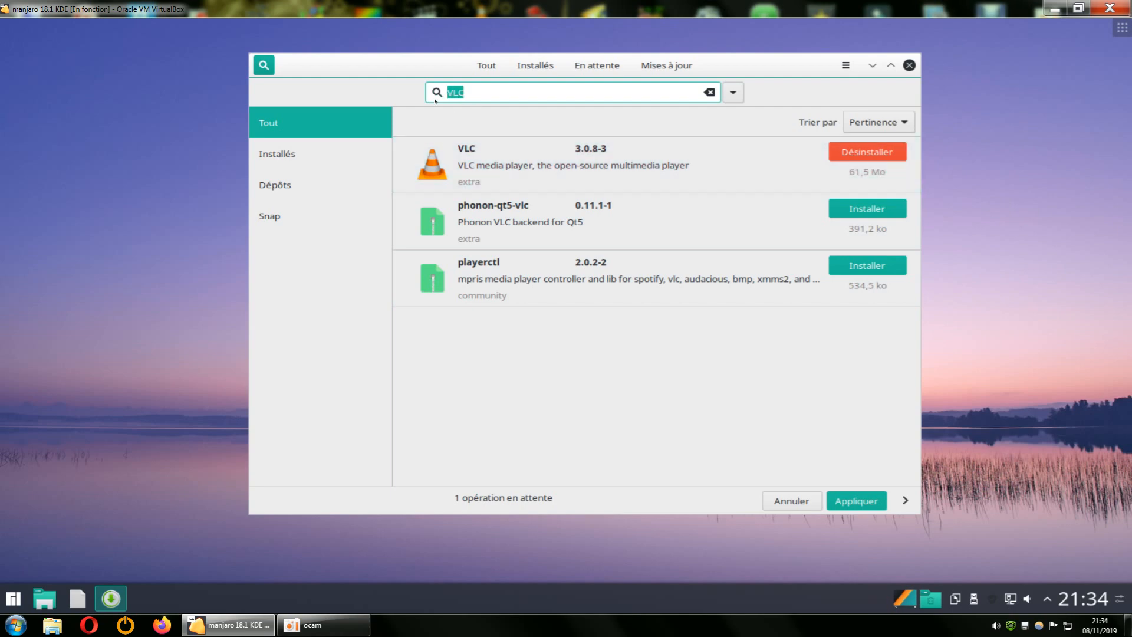
type("vlc")
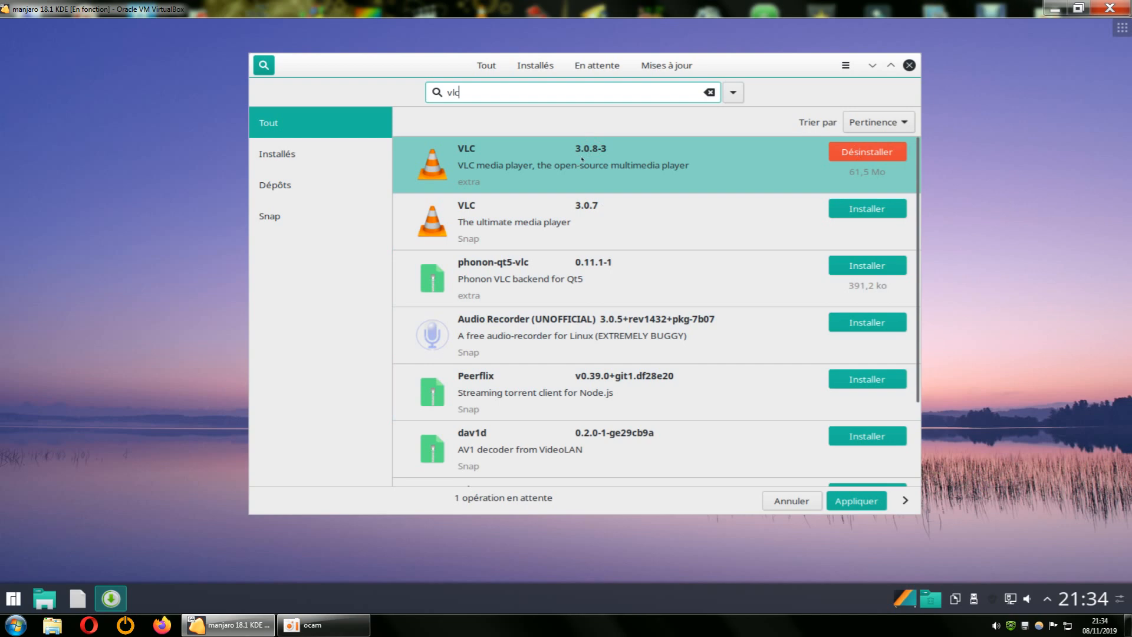
Repeat the package search with VLC in capitals in place of the lowercase term.
left_click_drag(464, 93, 438, 93)
type("V")
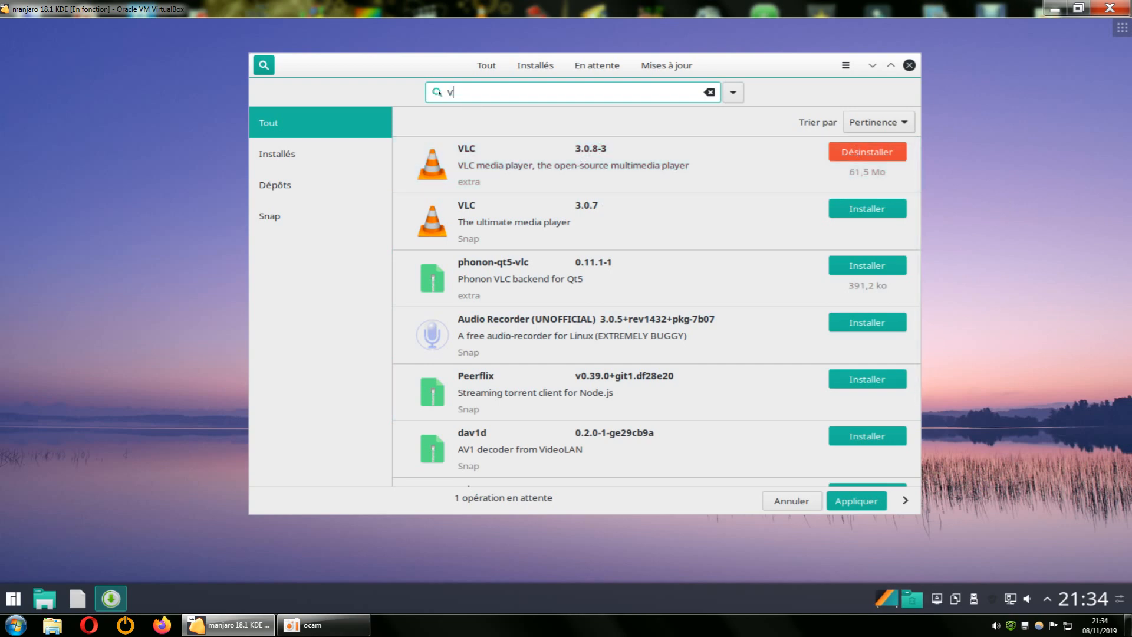
type("LC")
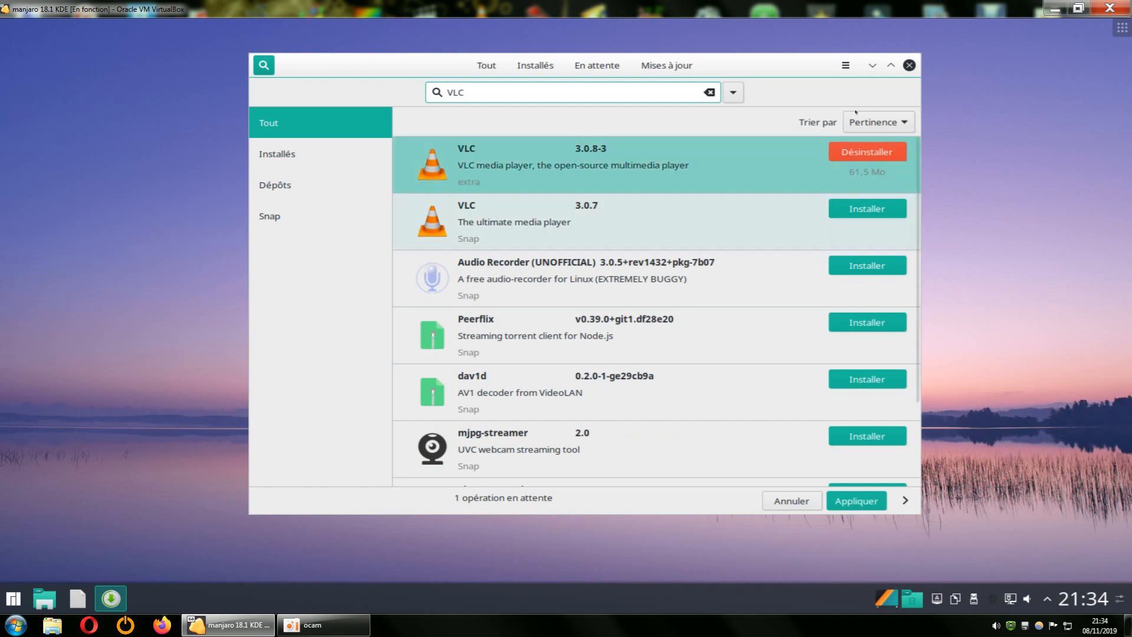
Close the software manager, refresh the desktop, and reopen the software manager.
left_click(906, 66)
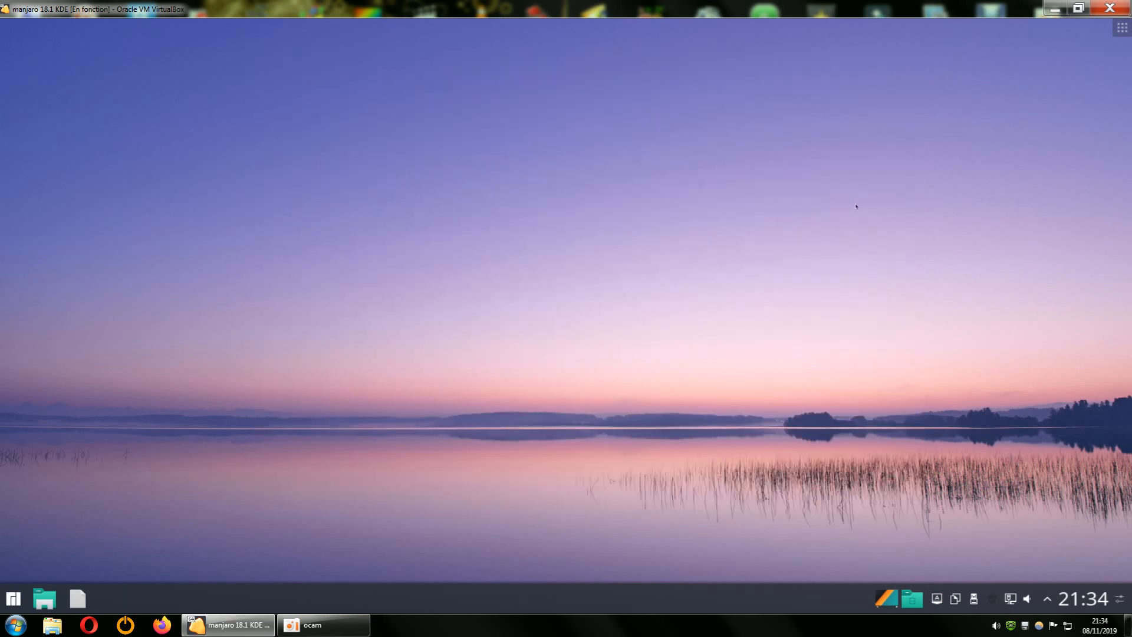
right_click(856, 205)
left_click(911, 290)
left_click(992, 595)
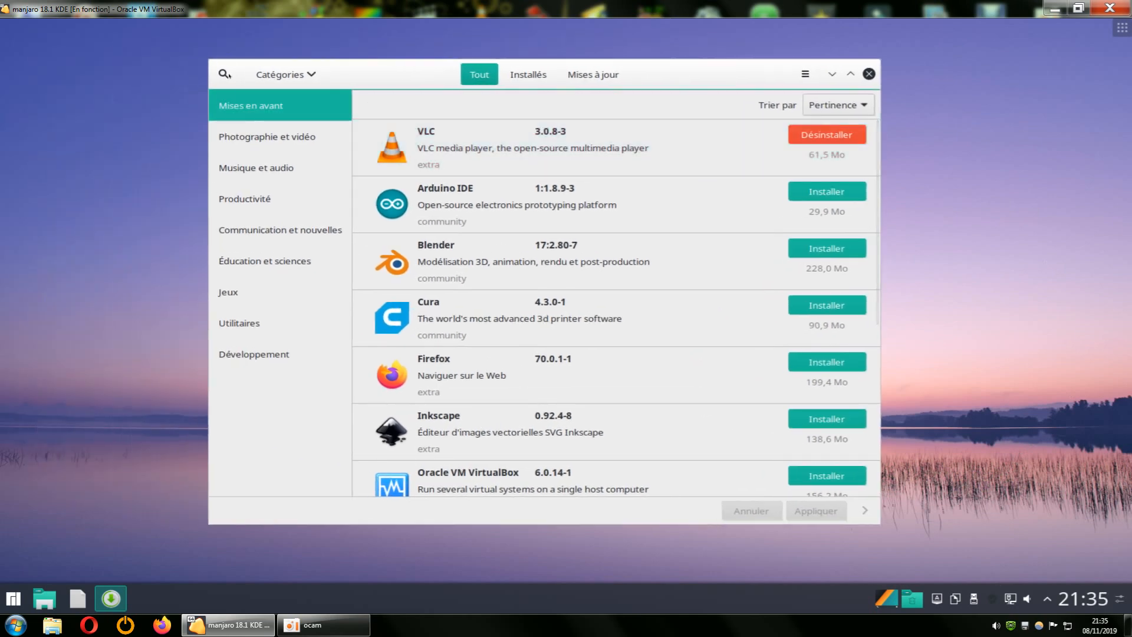
Search for VLC in the reopened software manager.
left_click(223, 72)
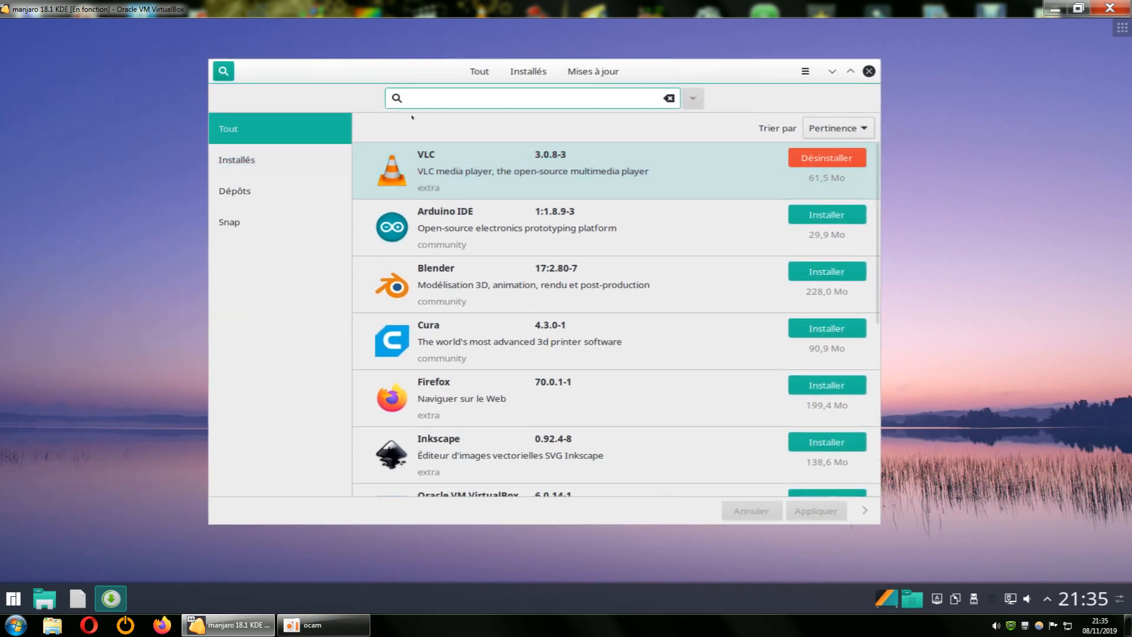
type("V")
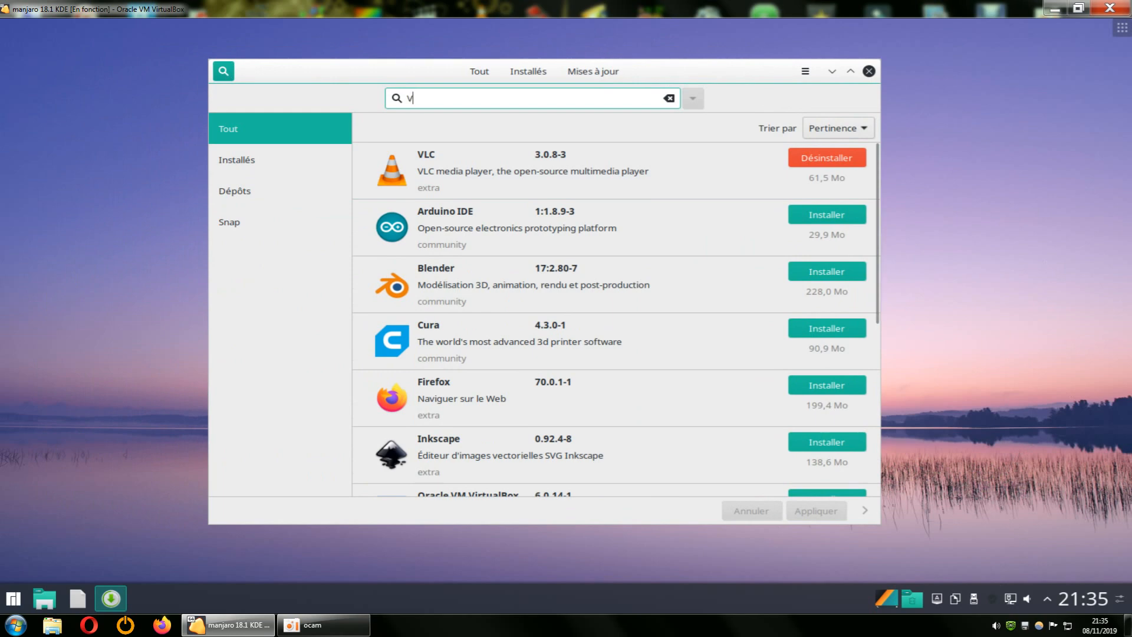
type("LC")
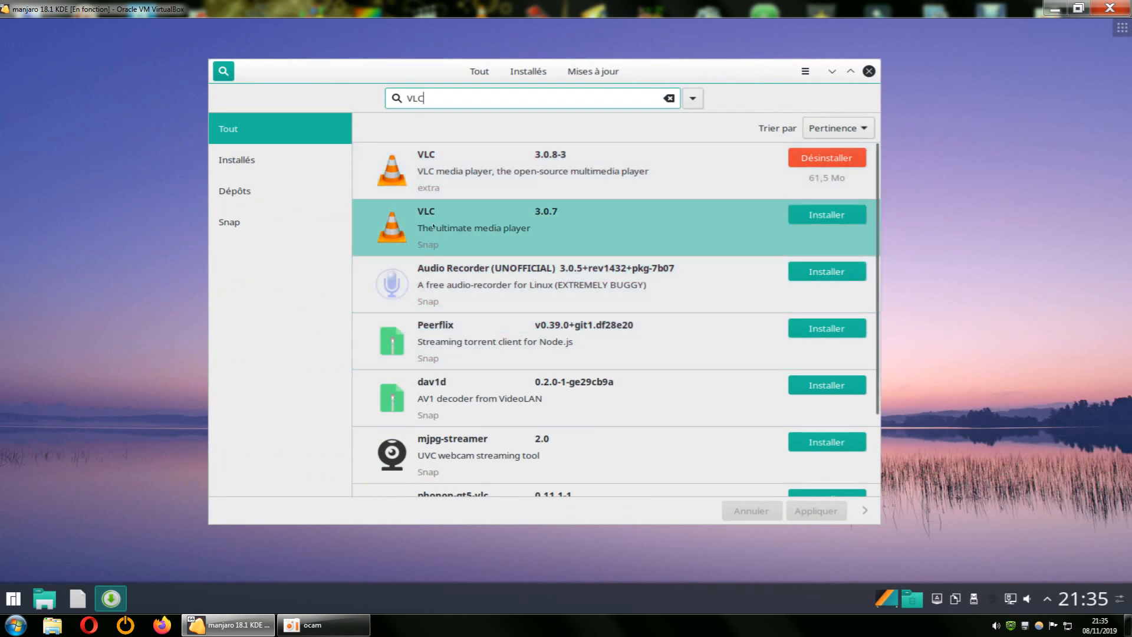
Open the software manager's preferences and authenticate with the account password.
left_click(805, 71)
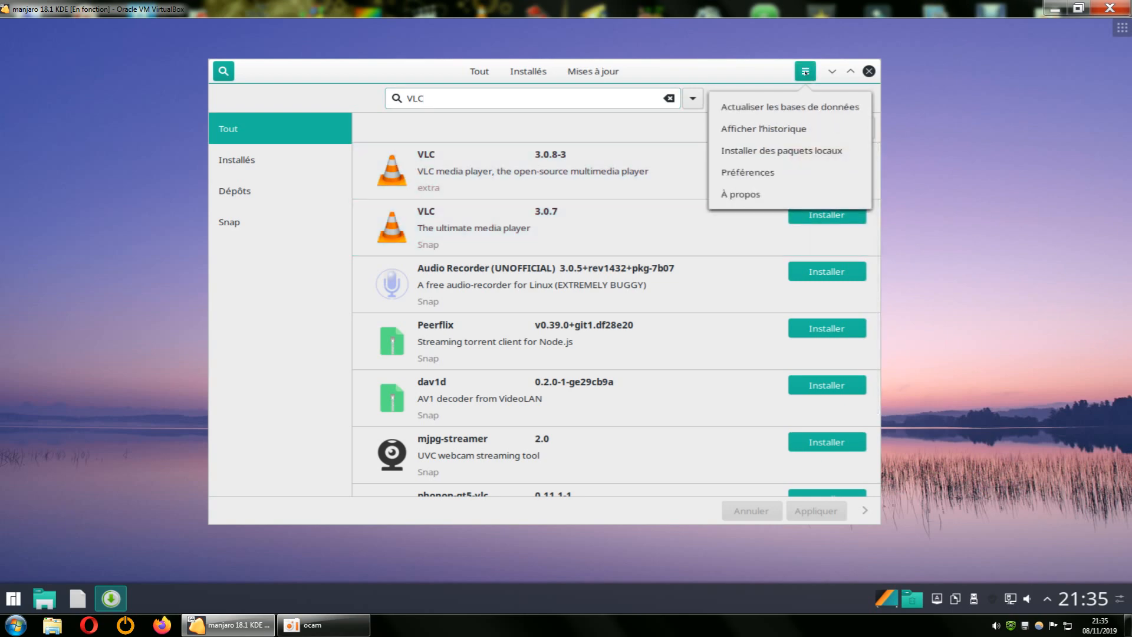
left_click(760, 172)
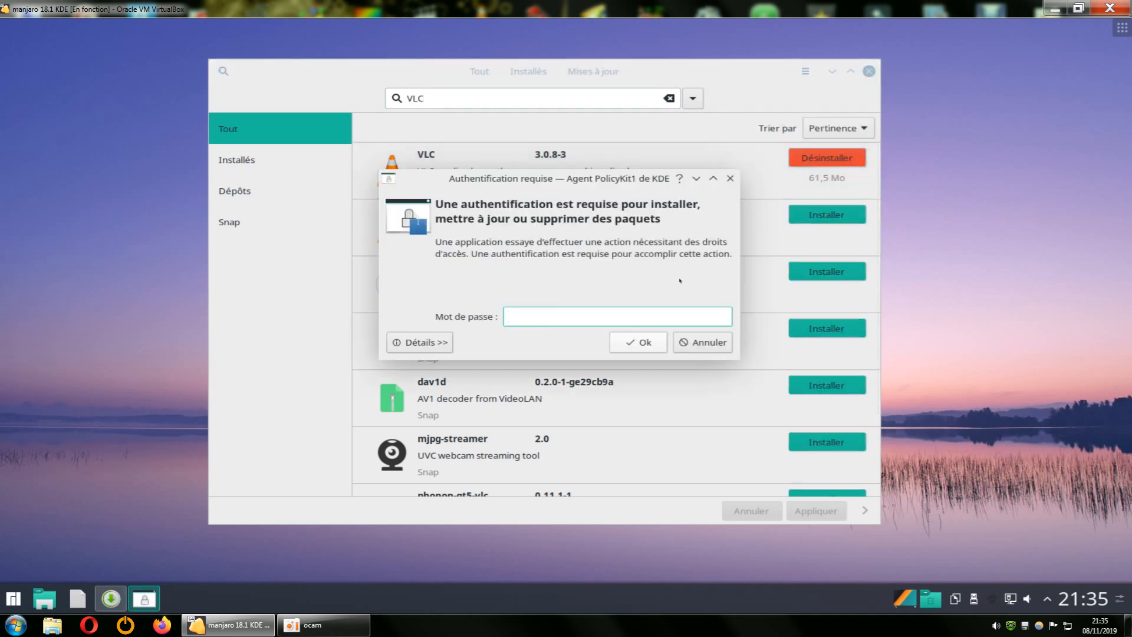
type("•")
key("Return")
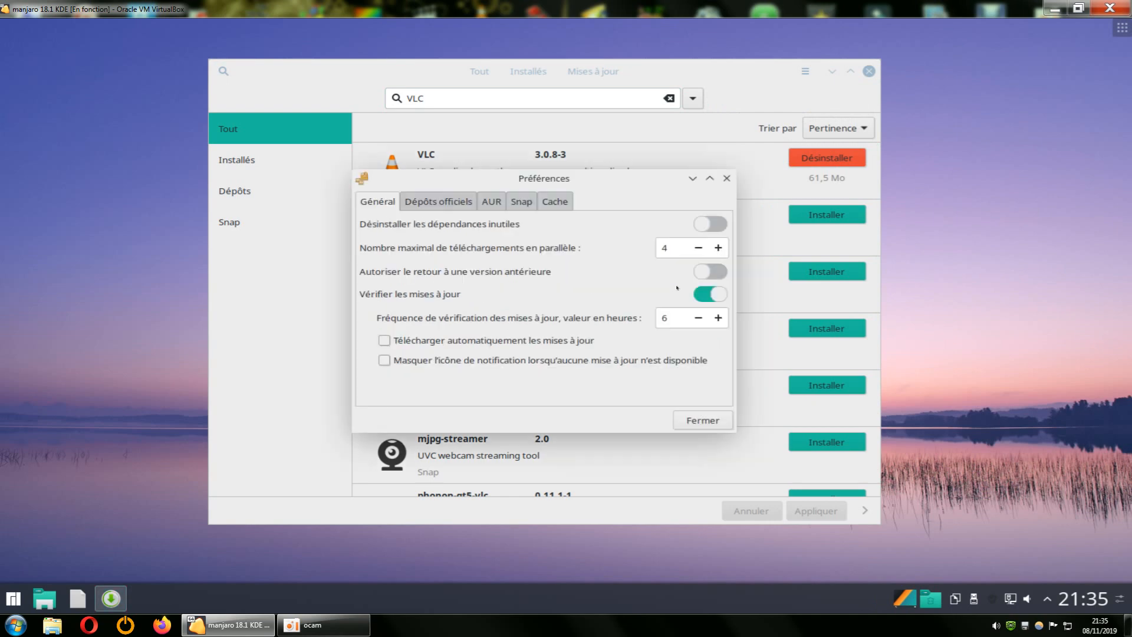
Try switching Snap support off and back on, and look at the AUR support settings.
left_click(522, 203)
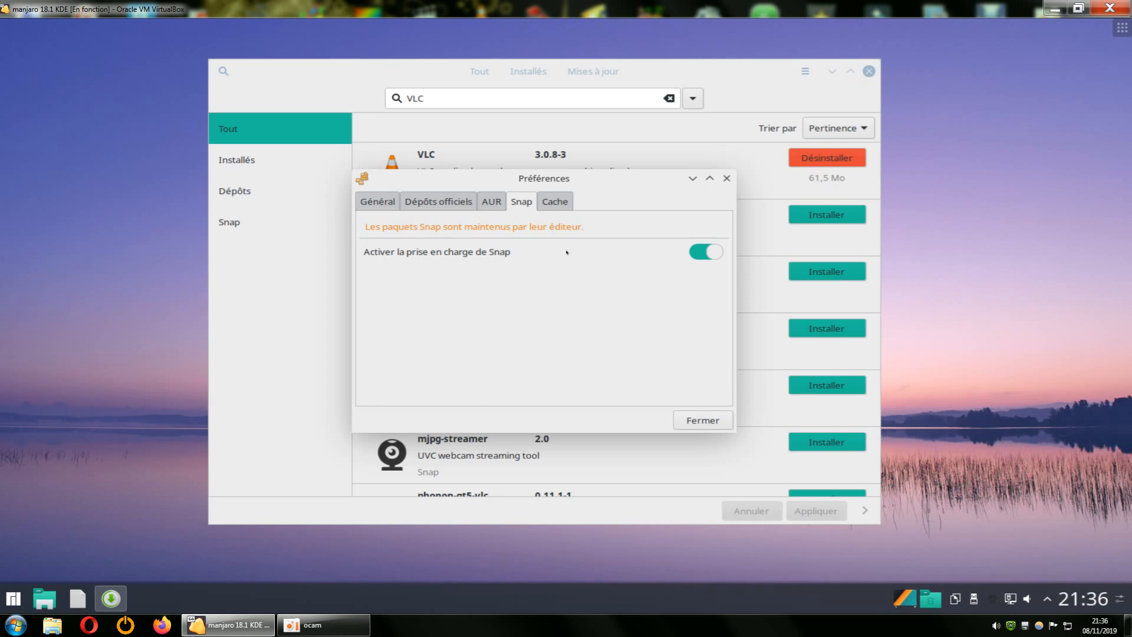
left_click(699, 255)
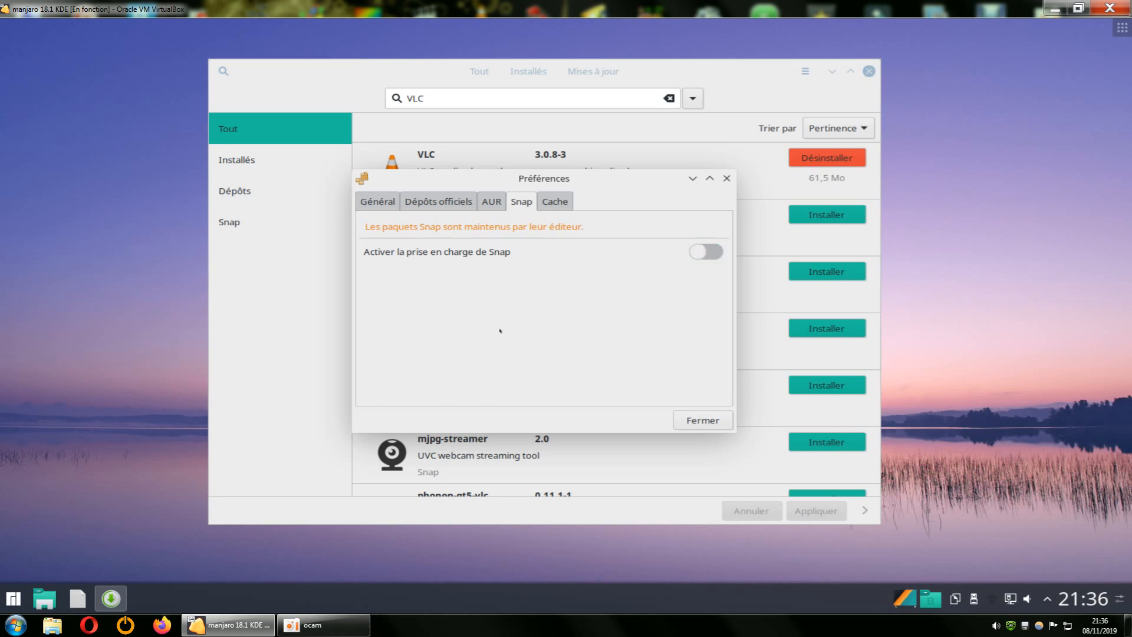
left_click(701, 254)
left_click(491, 201)
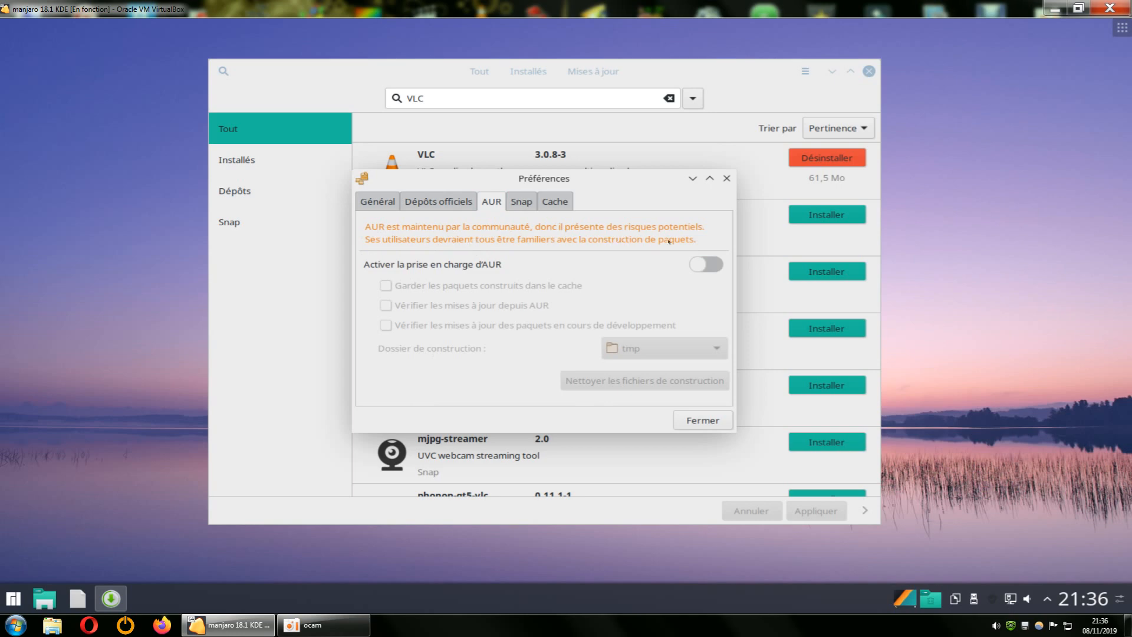
Disable Snap support in the preferences and close the dialog.
left_click(521, 201)
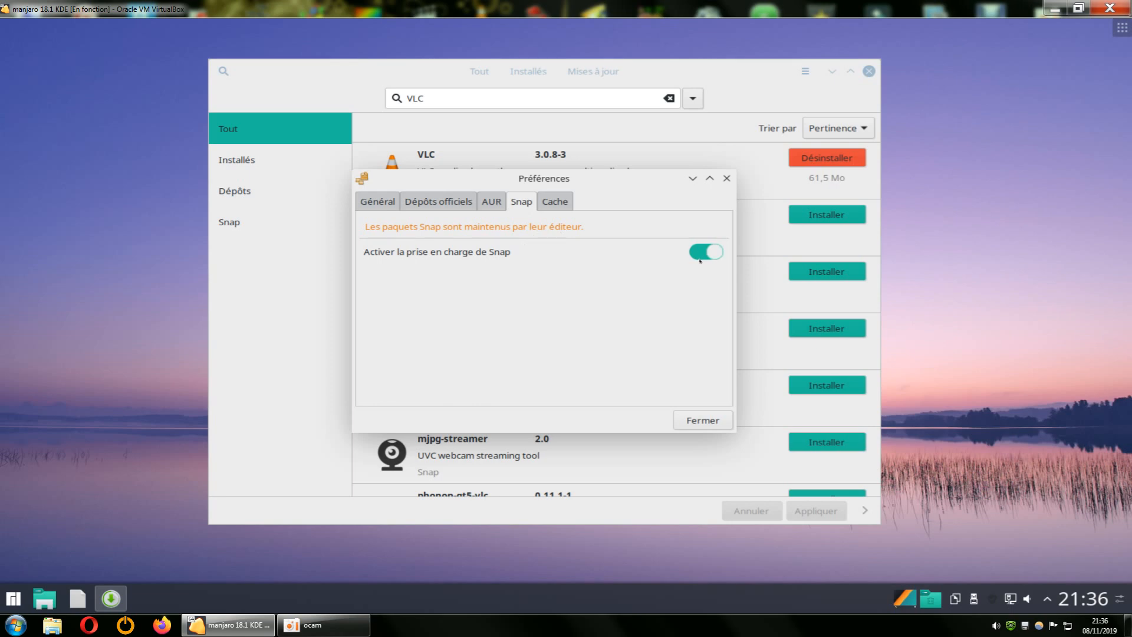
left_click_drag(584, 210, 406, 361)
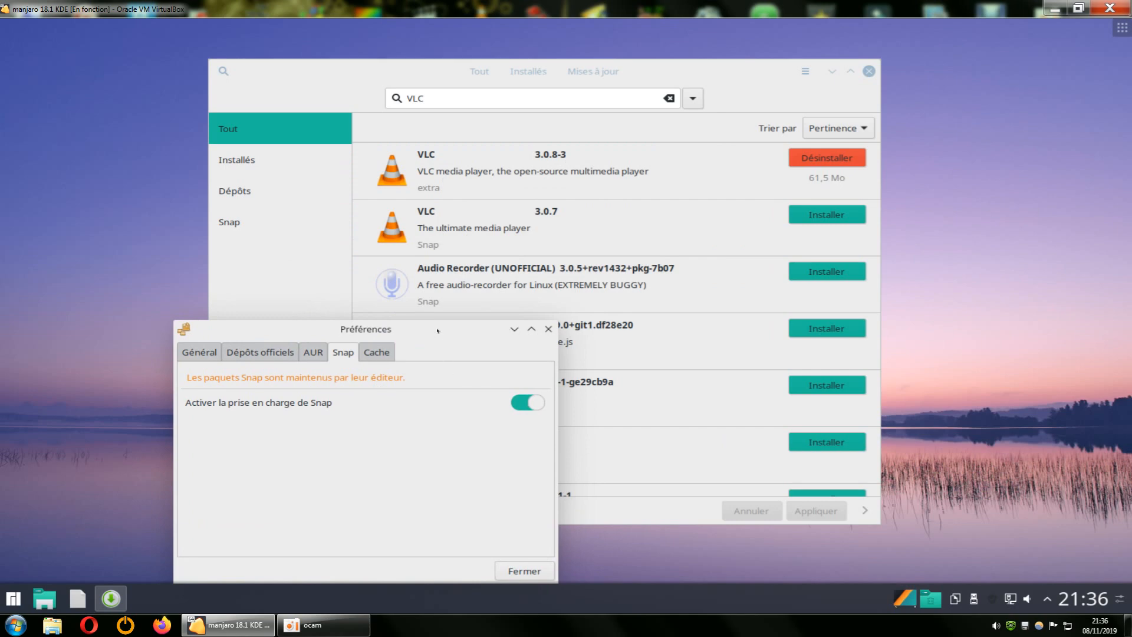
left_click_drag(437, 331, 401, 239)
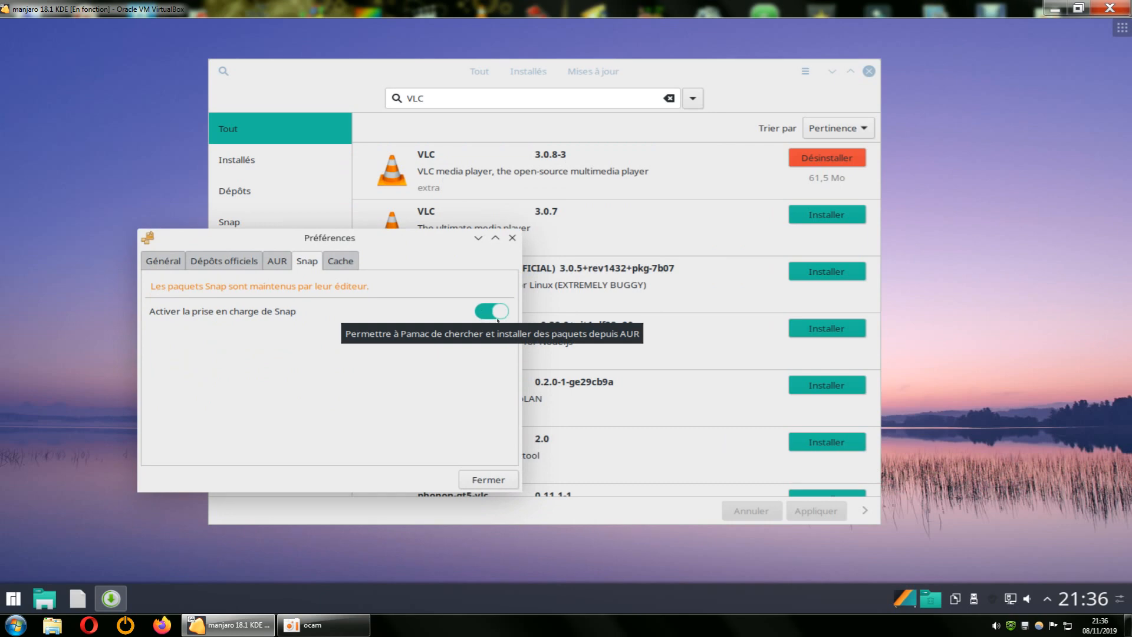
left_click(497, 317)
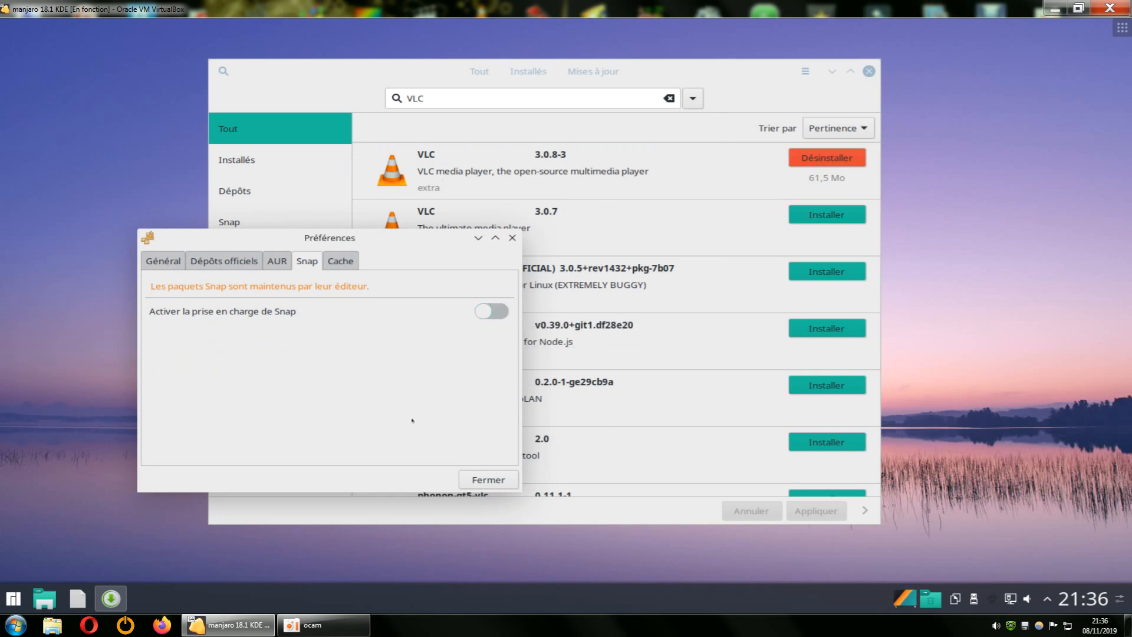
left_click(482, 482)
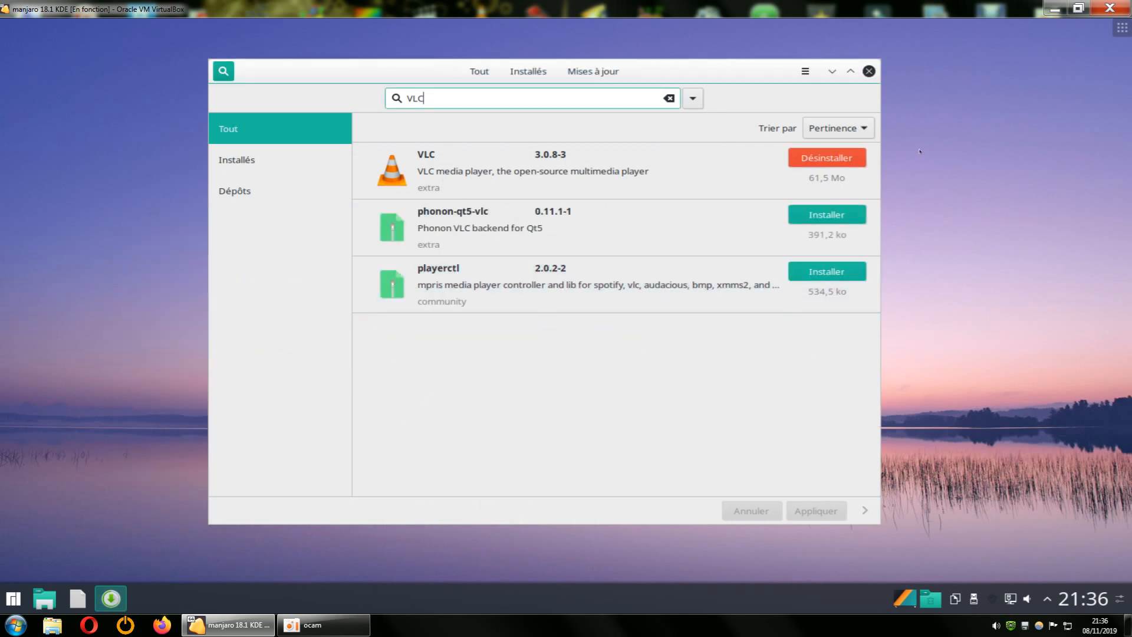
Close the software manager with the VLC results, refresh the desktop, and launch the software manager again.
left_click(868, 71)
right_click(782, 248)
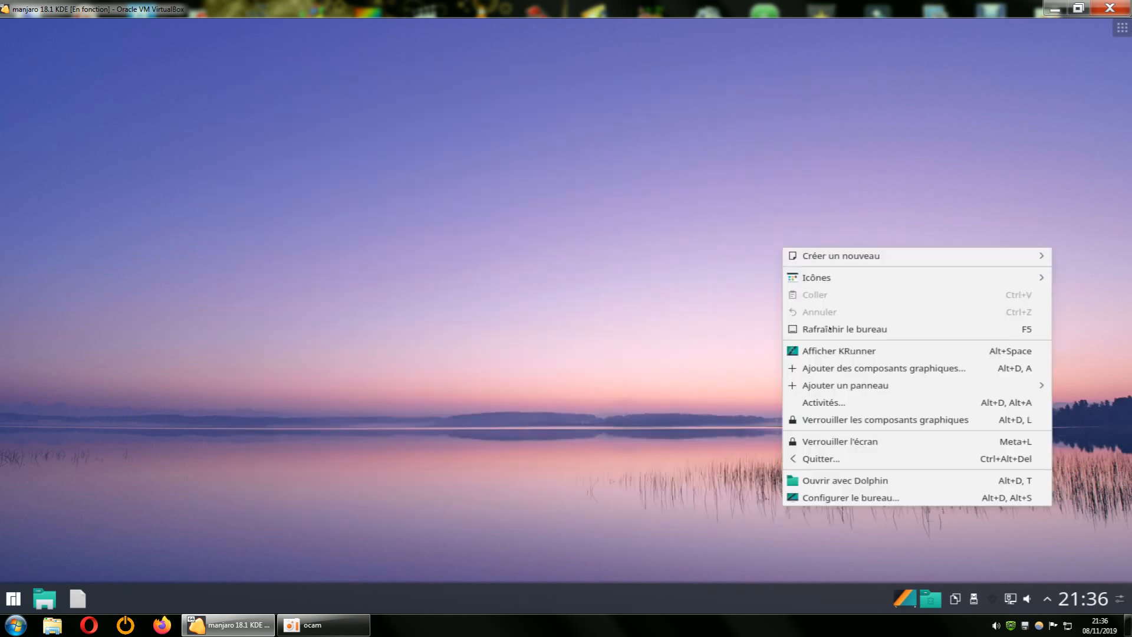
left_click(829, 328)
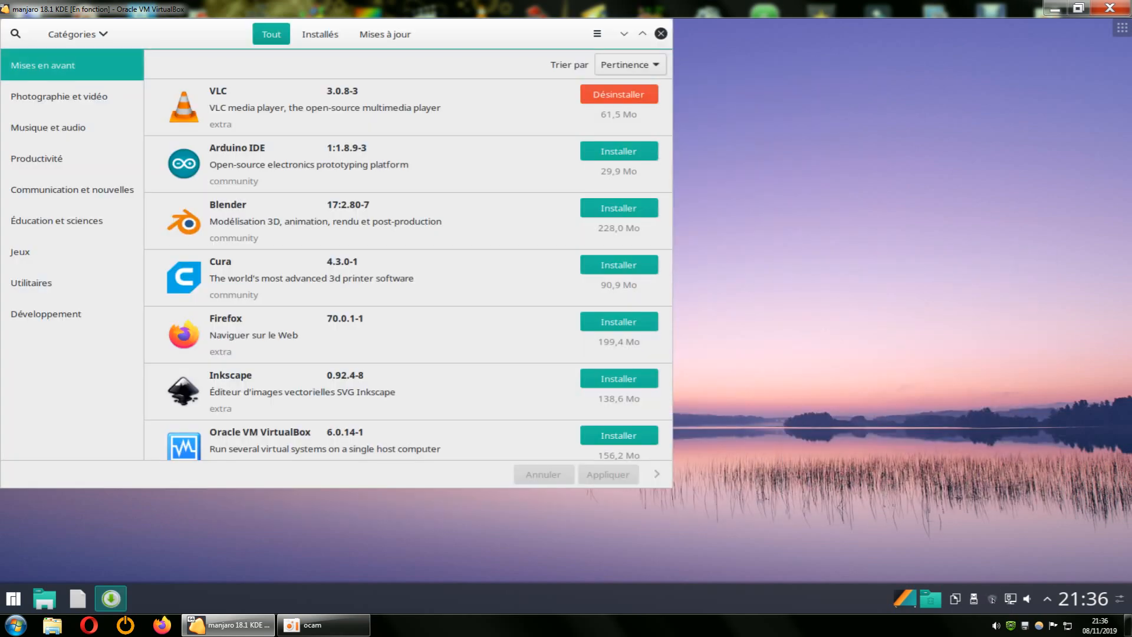
Search for vlc with Snap support disabled and move the window toward the middle of the desktop.
left_click(15, 34)
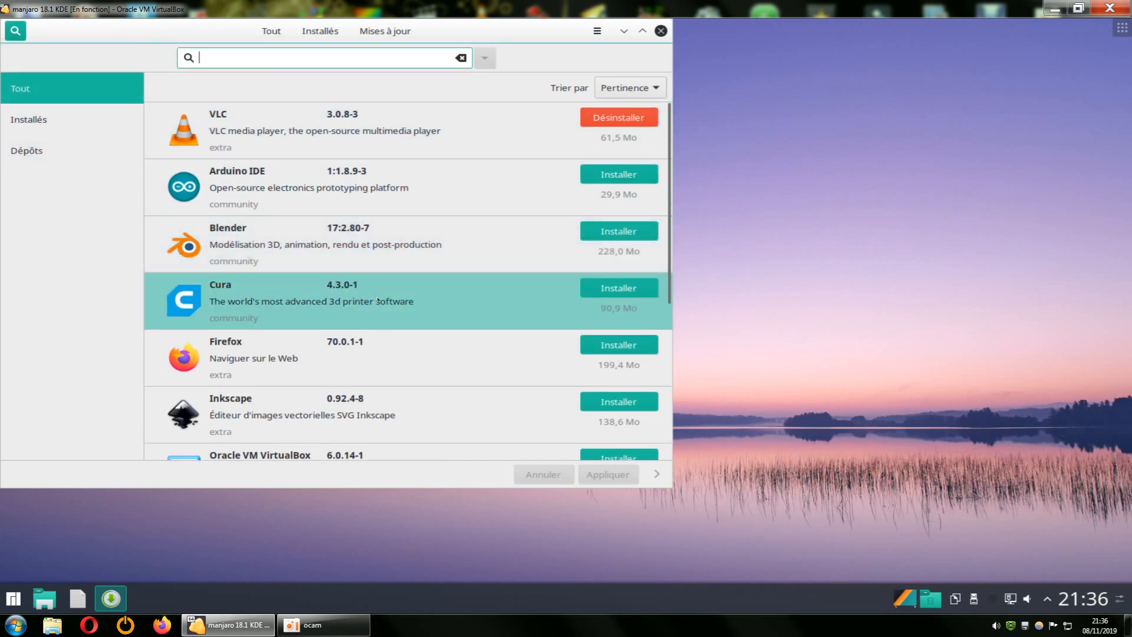
type("vlc")
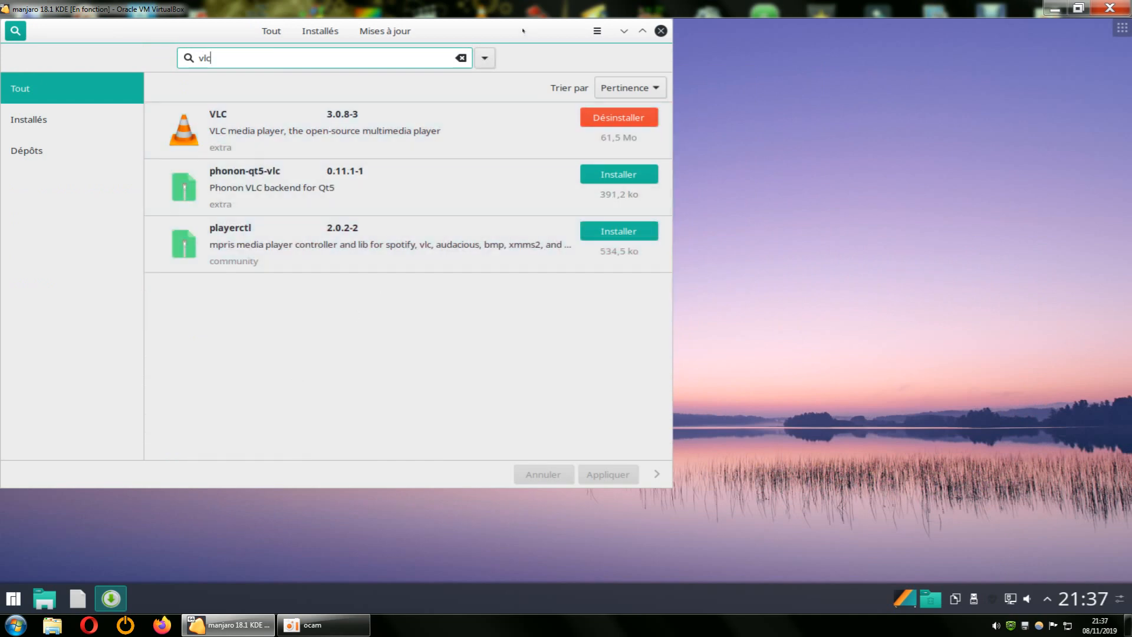
left_click_drag(519, 23, 665, 45)
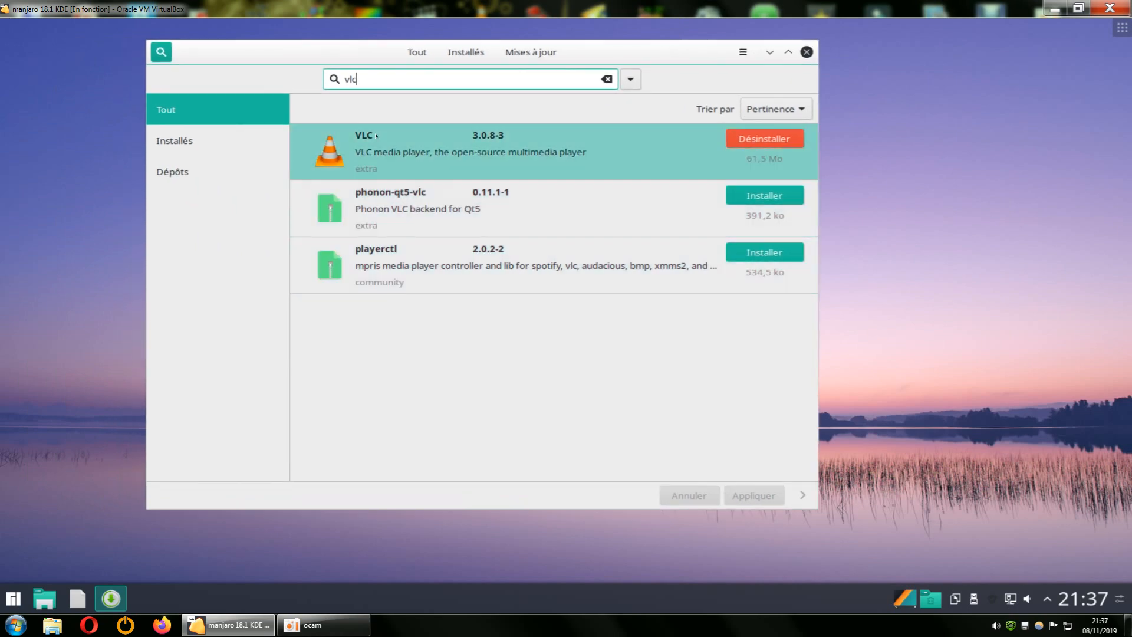
Replace the search term with VLC in capital letters.
double_click(350, 79)
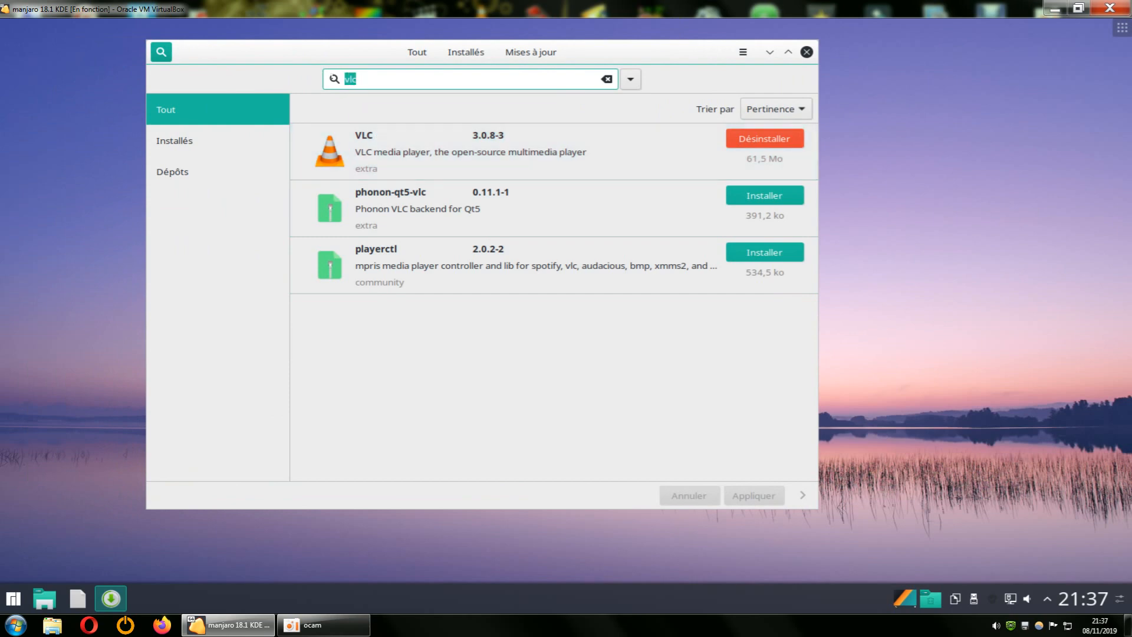
type("VLC")
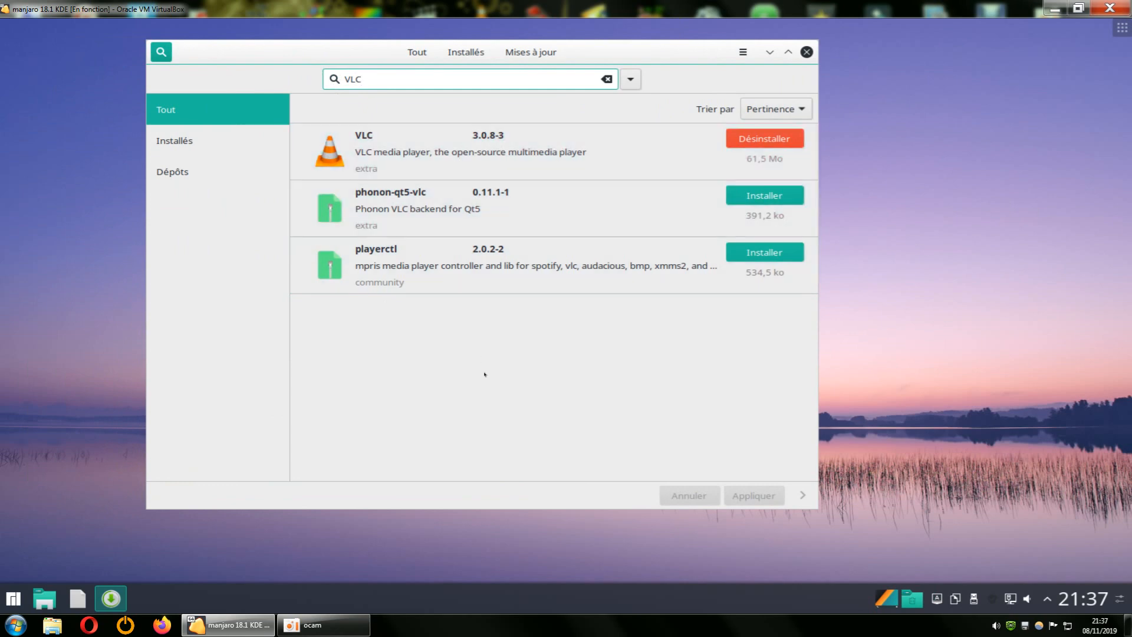
Open the preferences with the account password, enable Snap support, and close the dialog.
left_click(743, 55)
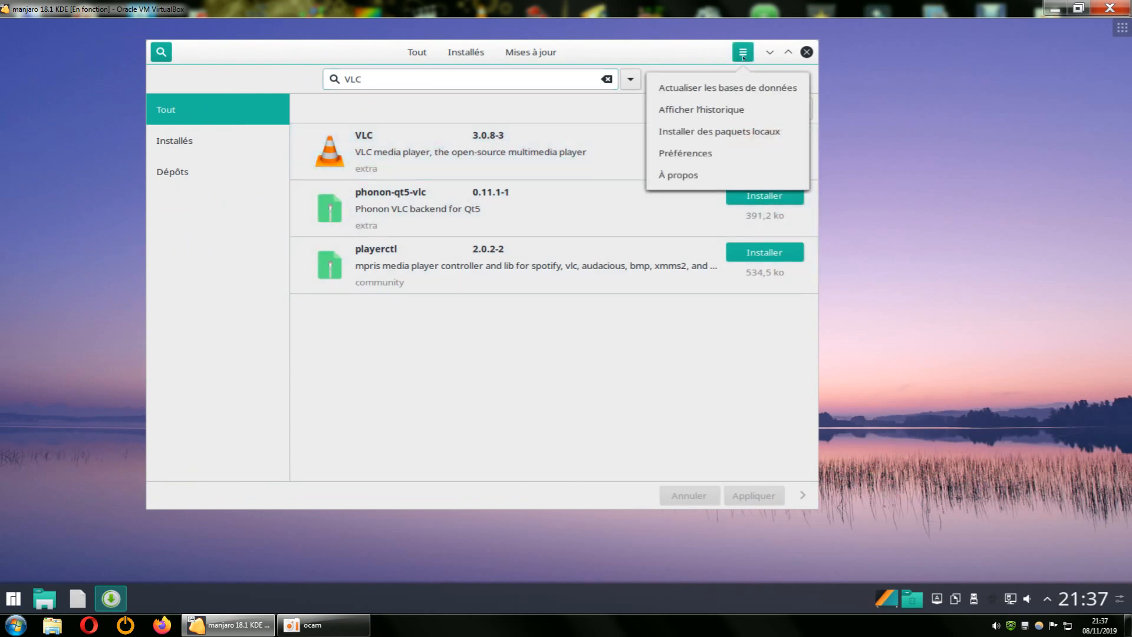
left_click(685, 154)
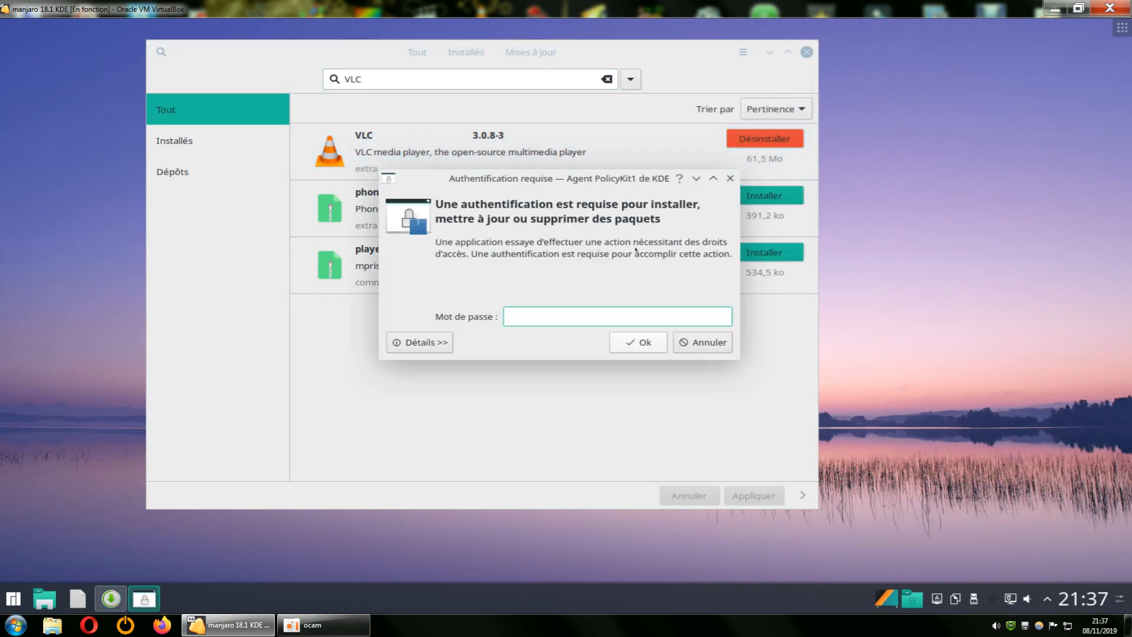
type("•")
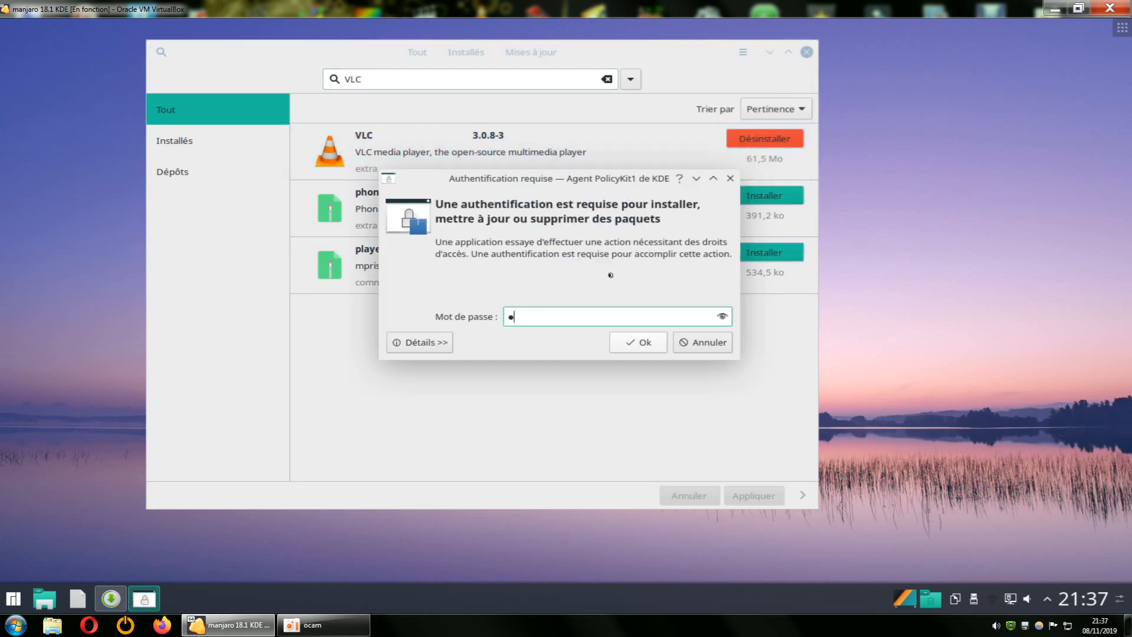
key("Return")
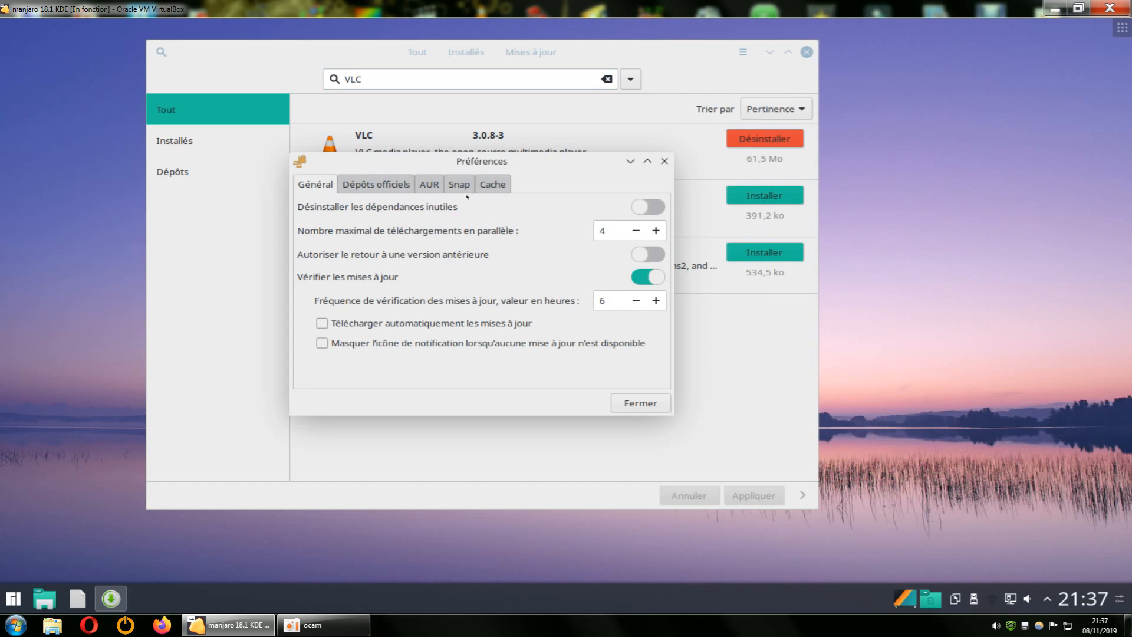
left_click(457, 189)
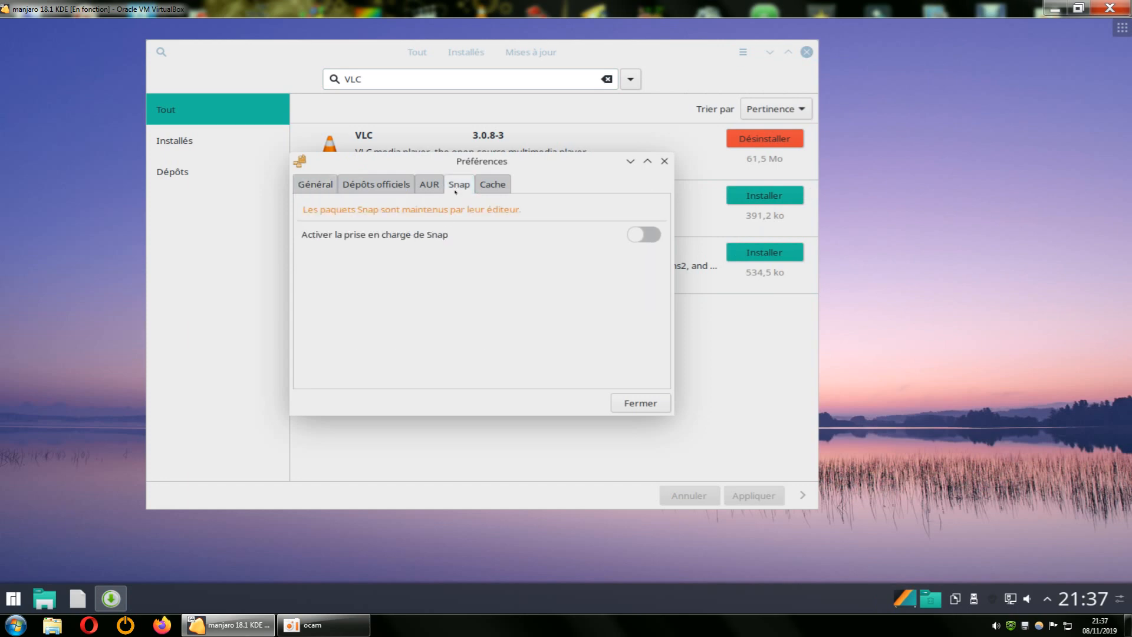
left_click(645, 235)
left_click(631, 405)
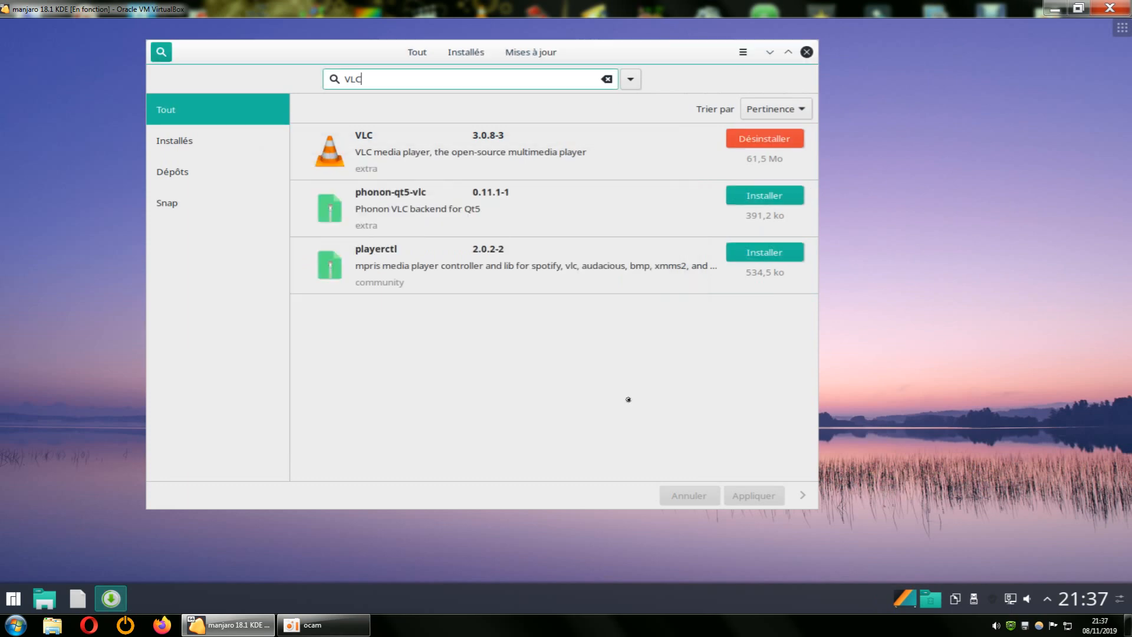
Look through the VLC results from the repositories and Snap, and search for kdenlive.
left_click(494, 364)
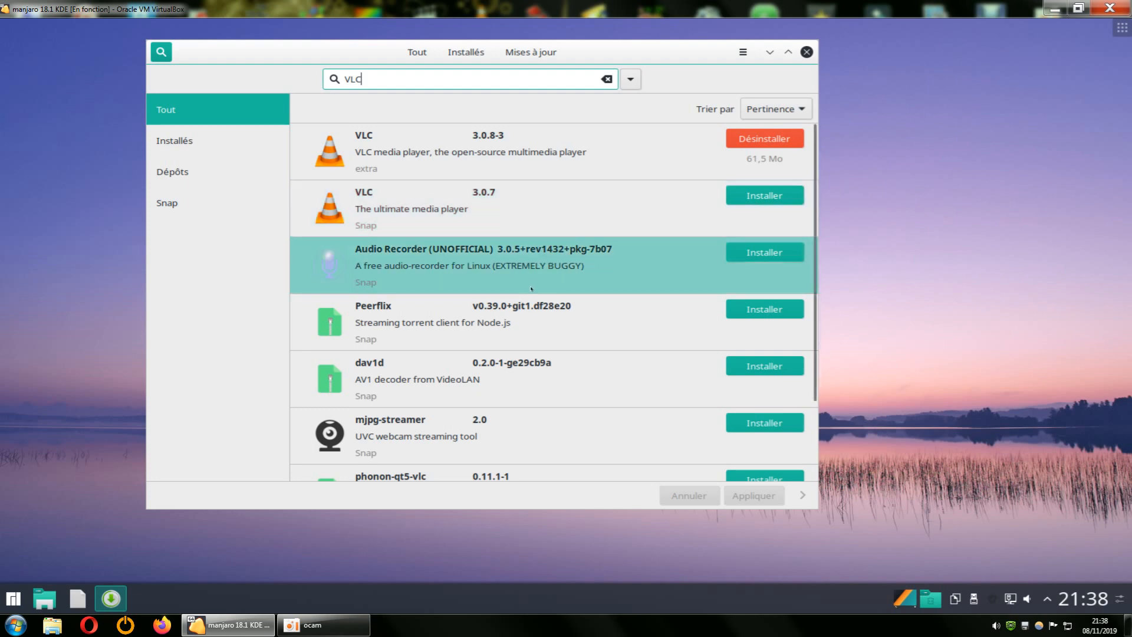
scroll(533, 292, "down", 1)
scroll(540, 294, "down", 1)
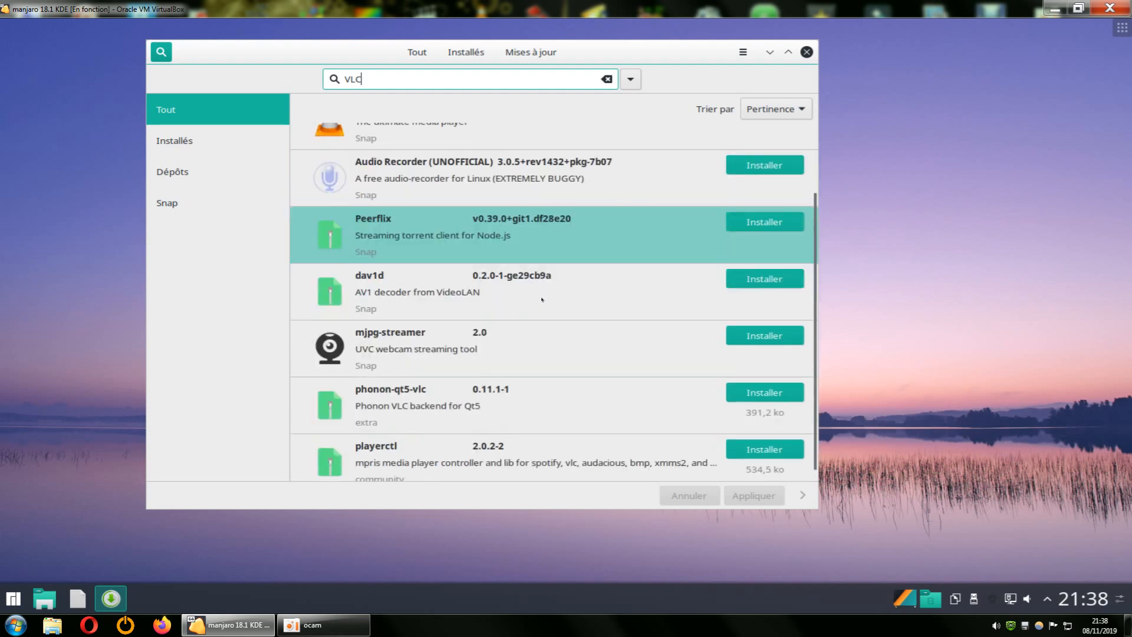
scroll(595, 320, "up", 2)
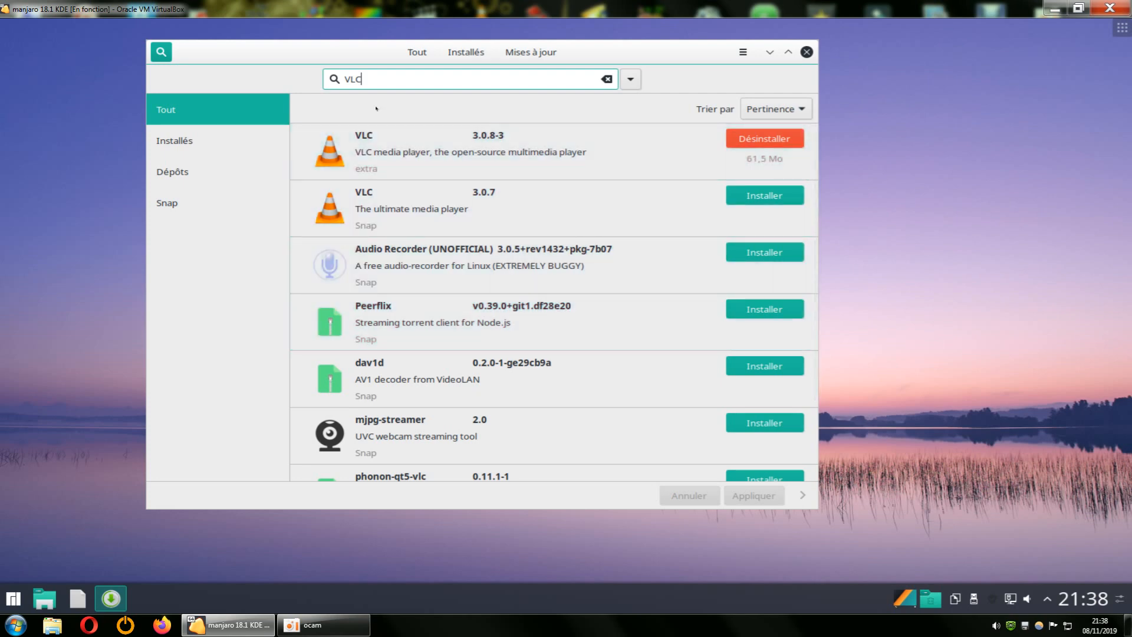
left_click_drag(362, 79, 343, 80)
type("kdenlive")
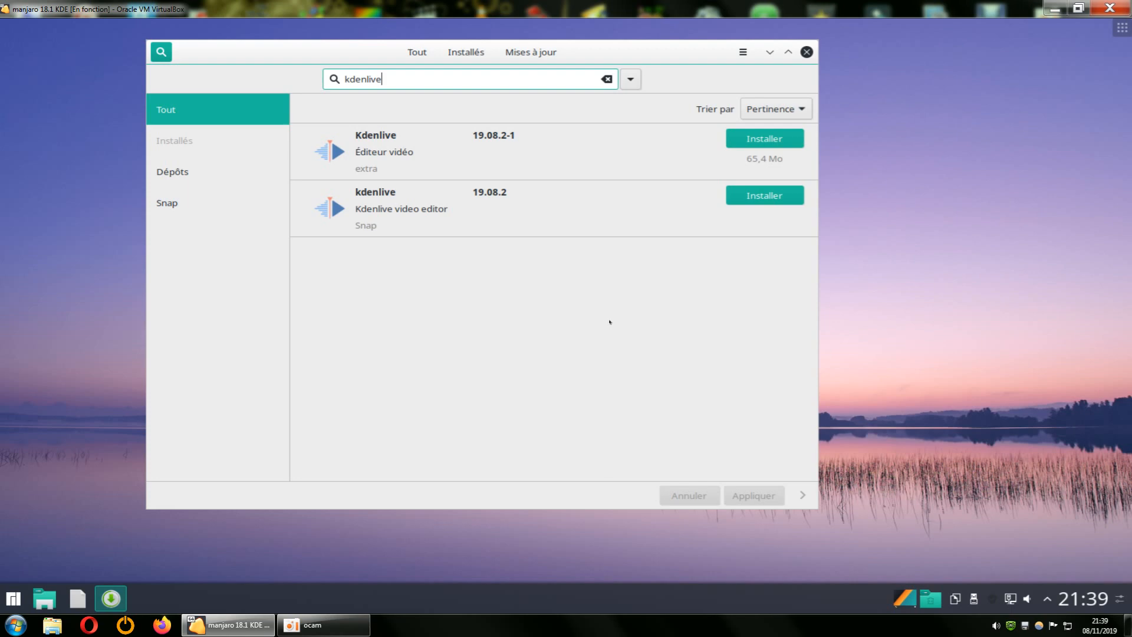
Disable Snap support in the preferences while the kdenlive results are listed, and close the software manager.
left_click(743, 52)
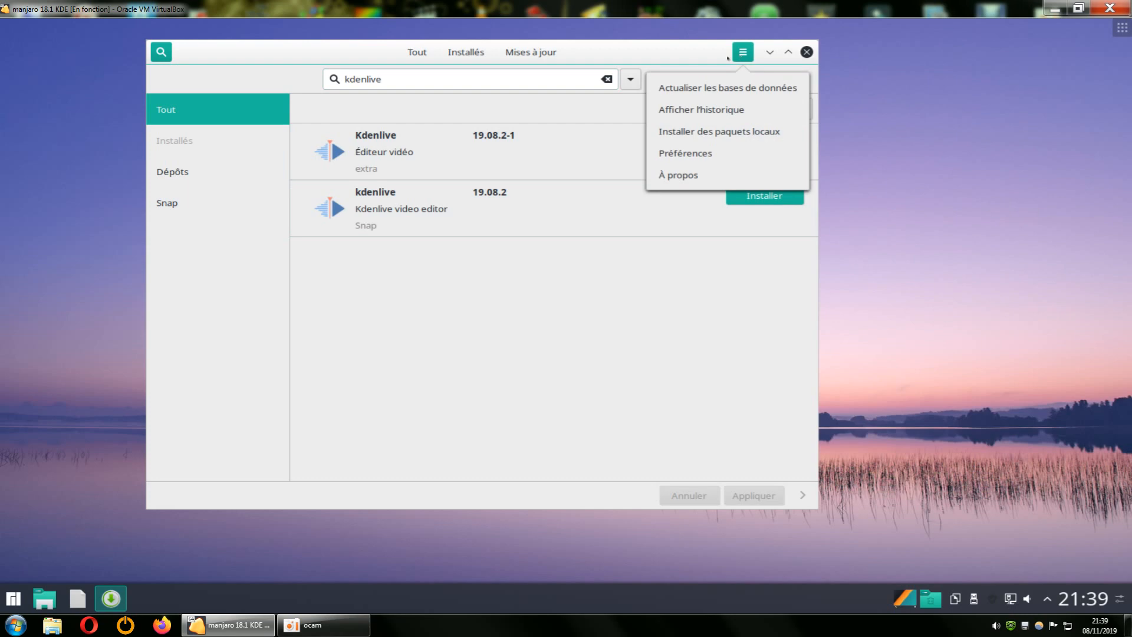
left_click(655, 151)
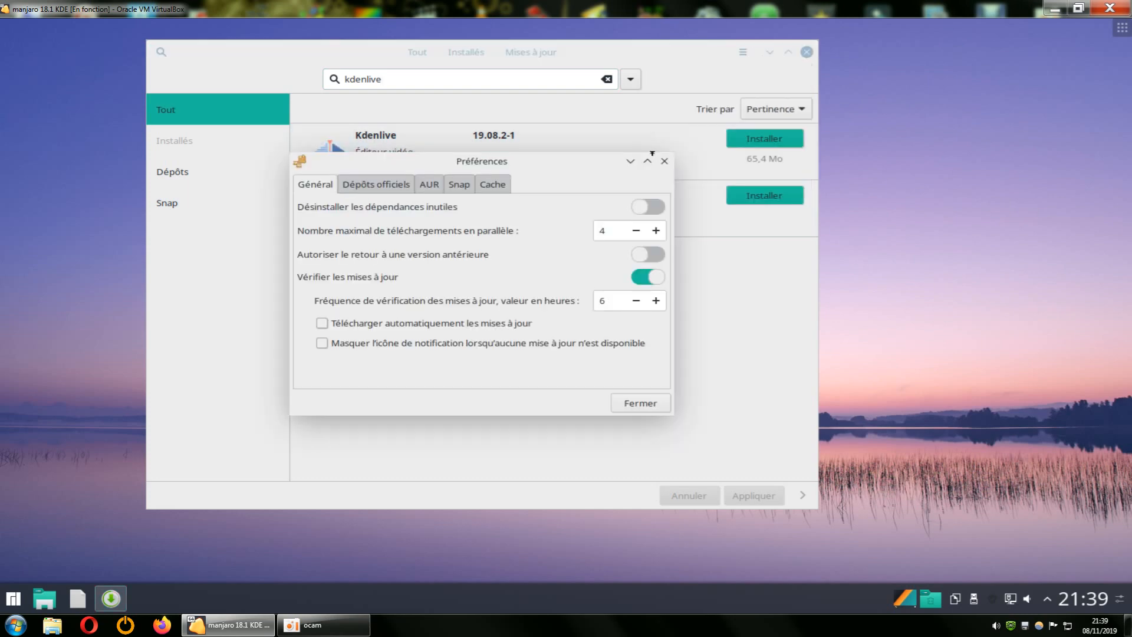
left_click(462, 178)
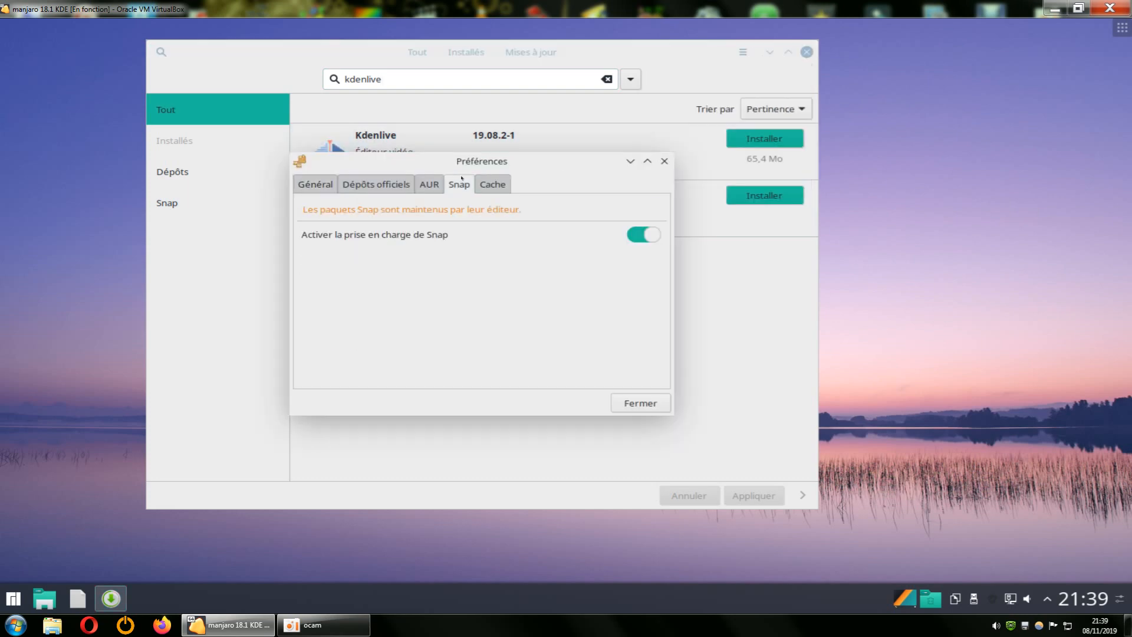
left_click(628, 238)
left_click(628, 403)
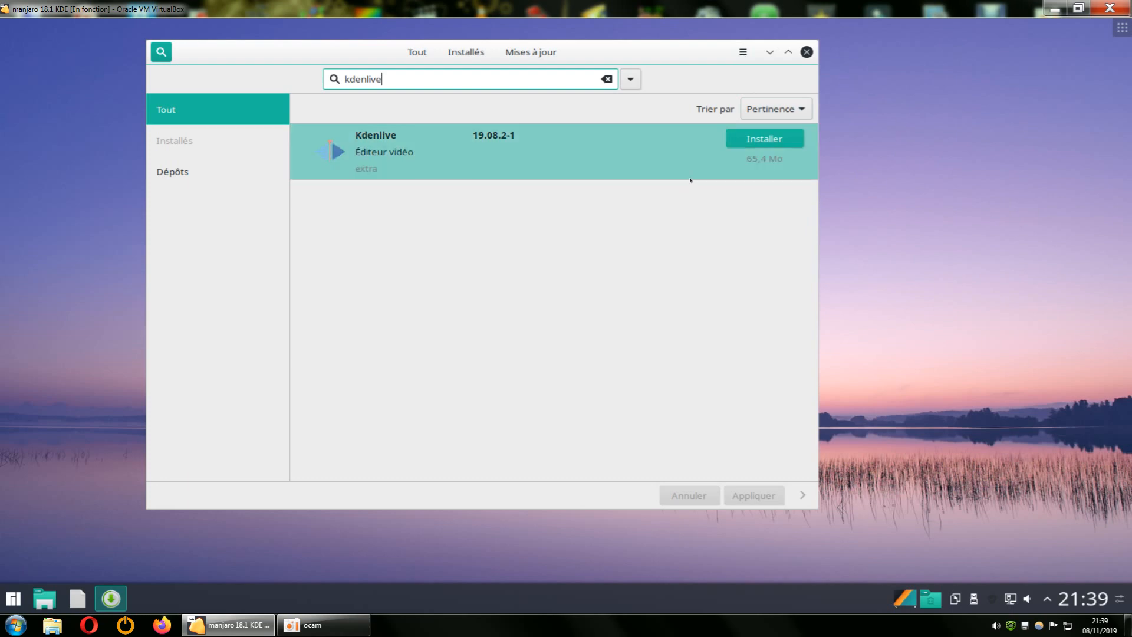
left_click(806, 53)
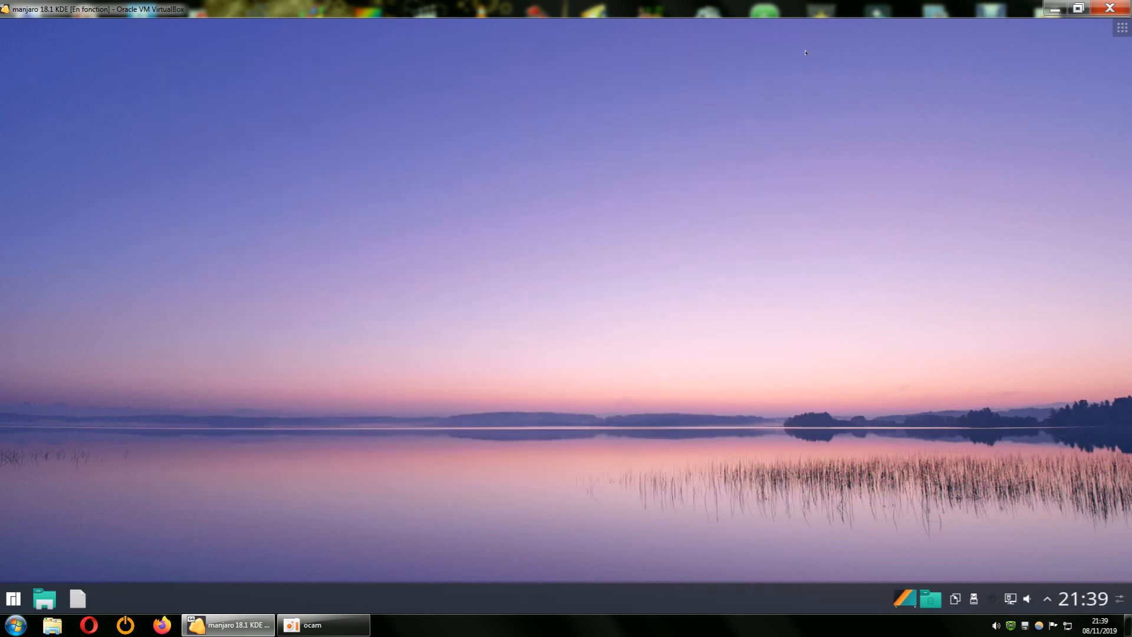